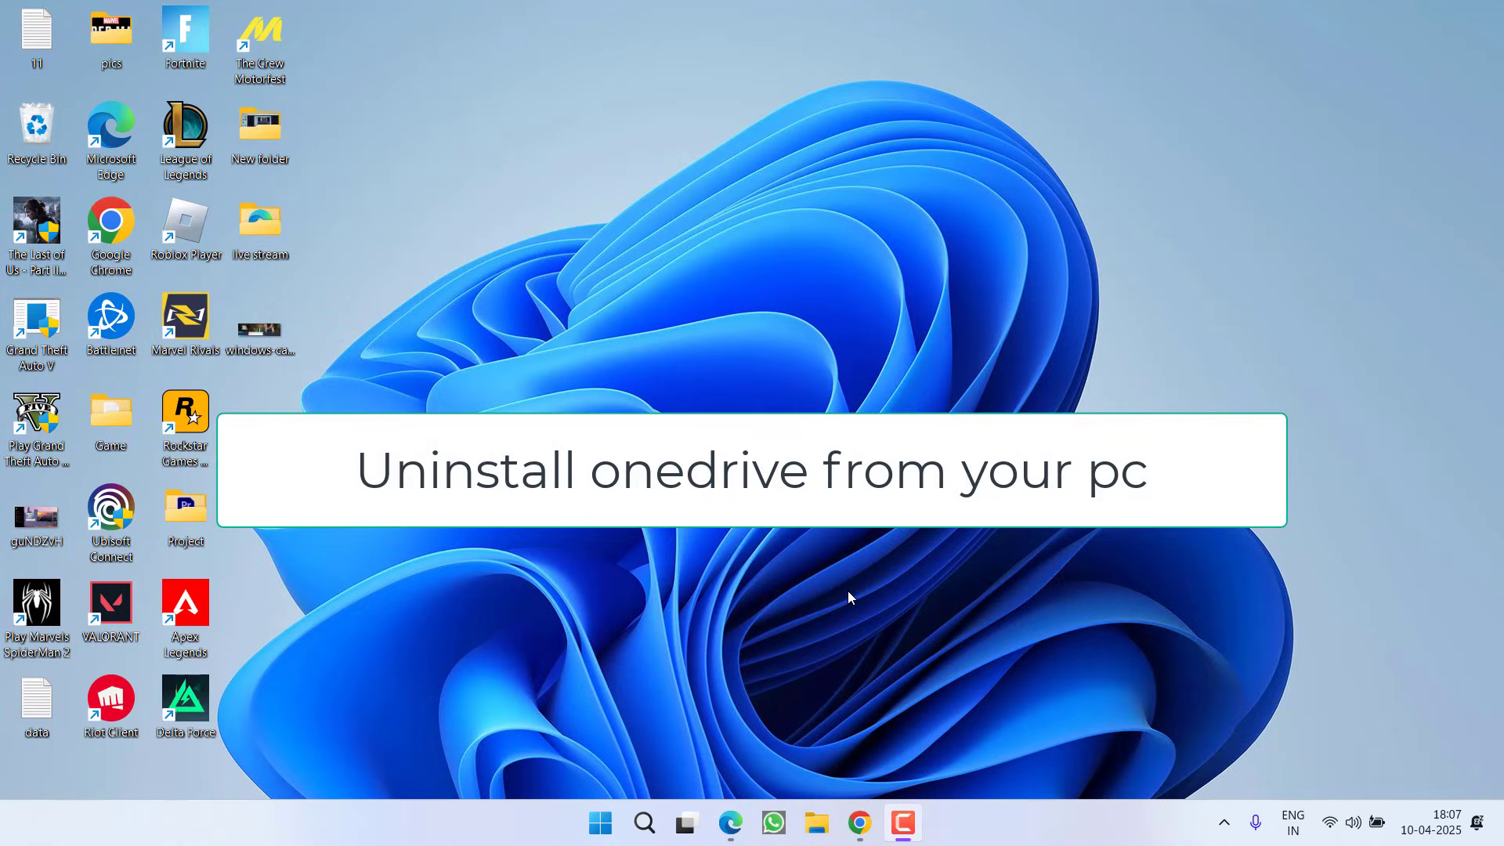
Open Epic Games Launcher from the tray and view Marvel Rivals' Manage settings in the Library.
{"action": "left_click", "coordinate": [847, 592]}
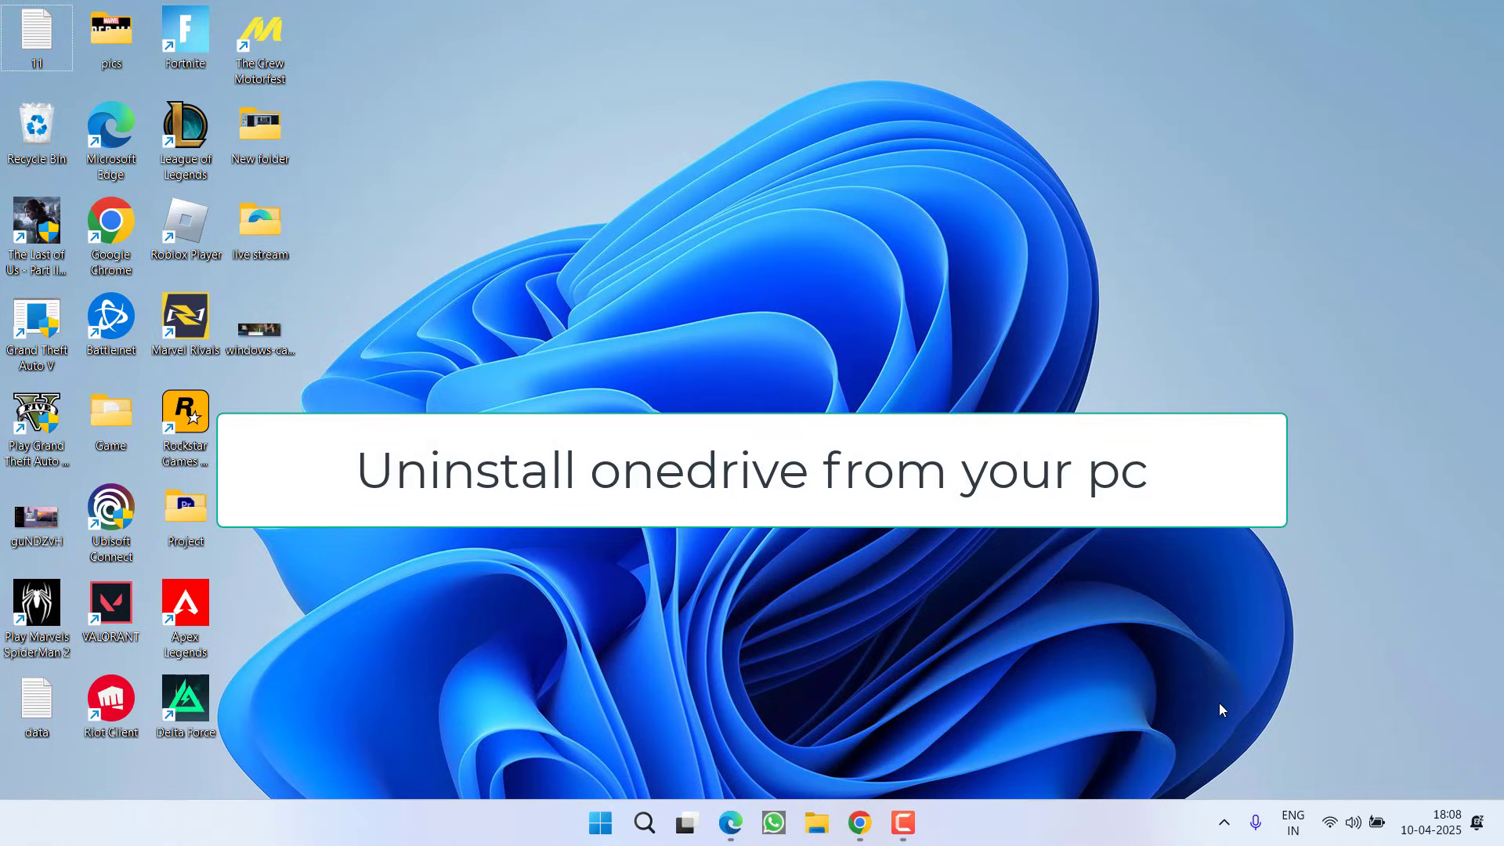
{"action": "left_click", "coordinate": [1223, 822]}
{"action": "left_click", "coordinate": [1262, 762]}
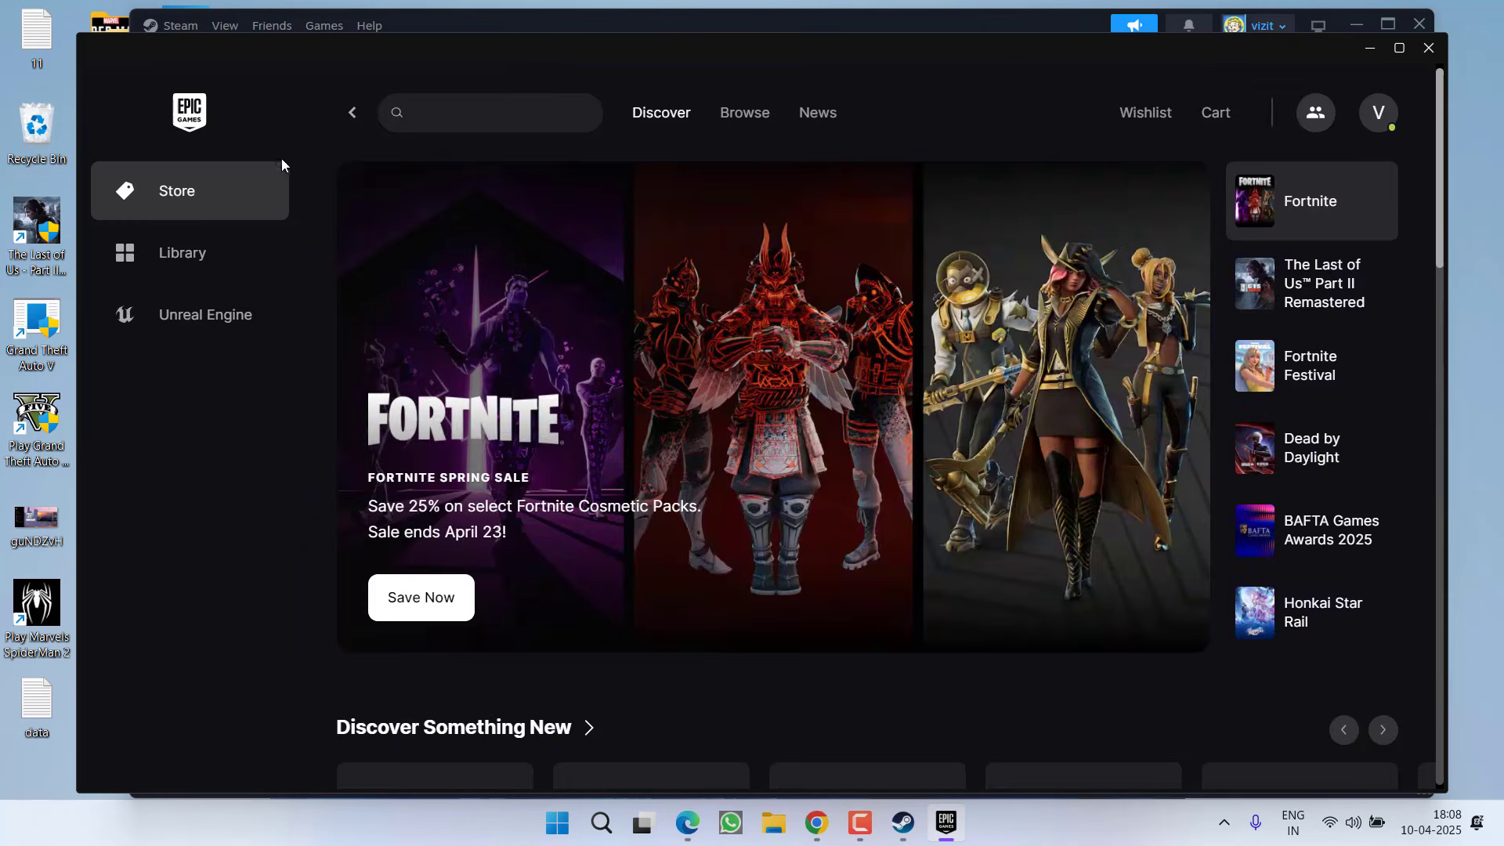
{"action": "left_click", "coordinate": [161, 255]}
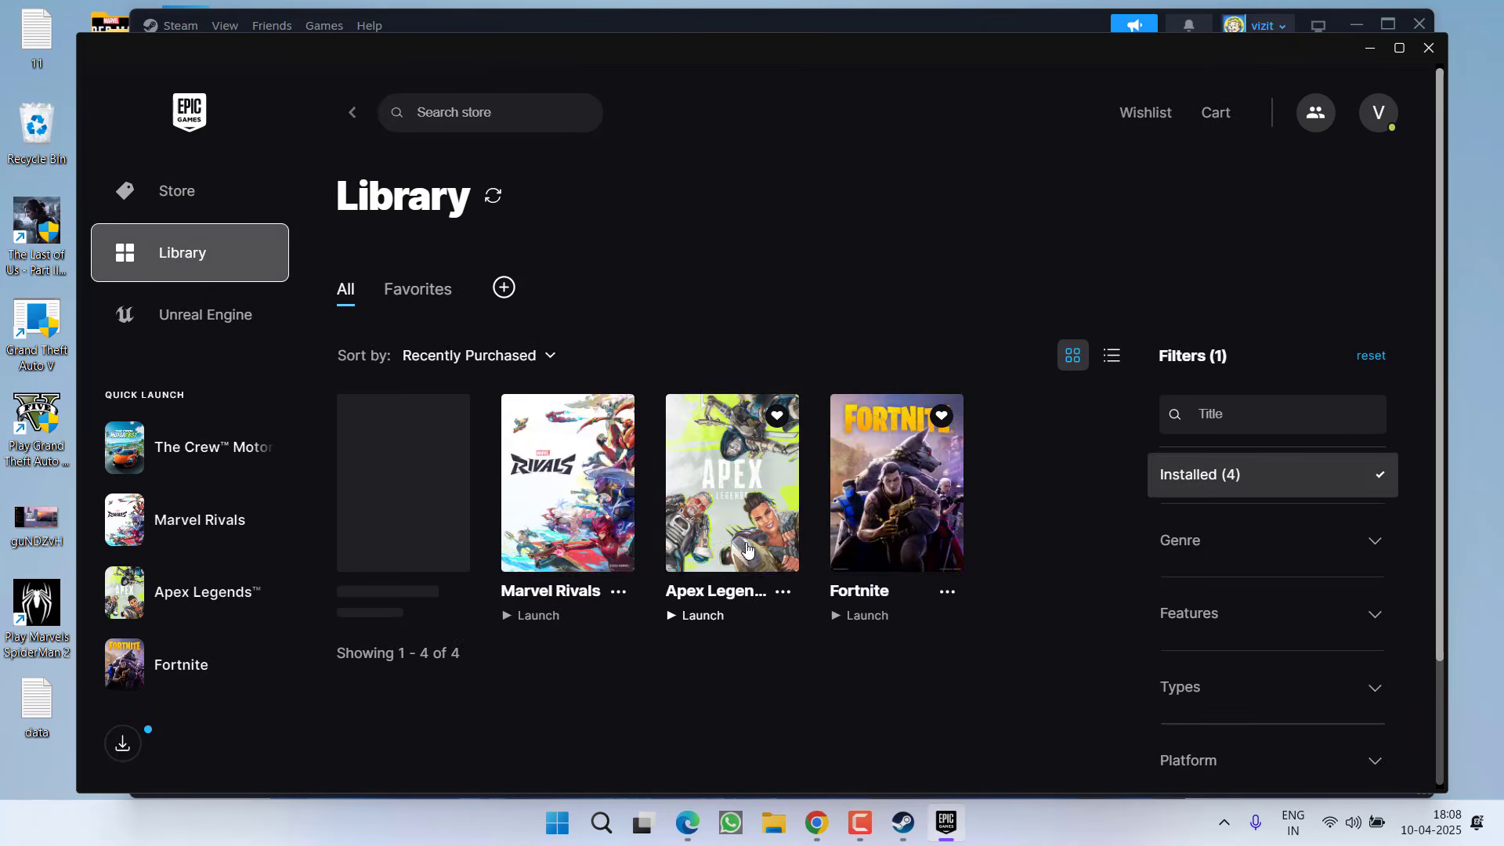
{"action": "left_click", "coordinate": [618, 592]}
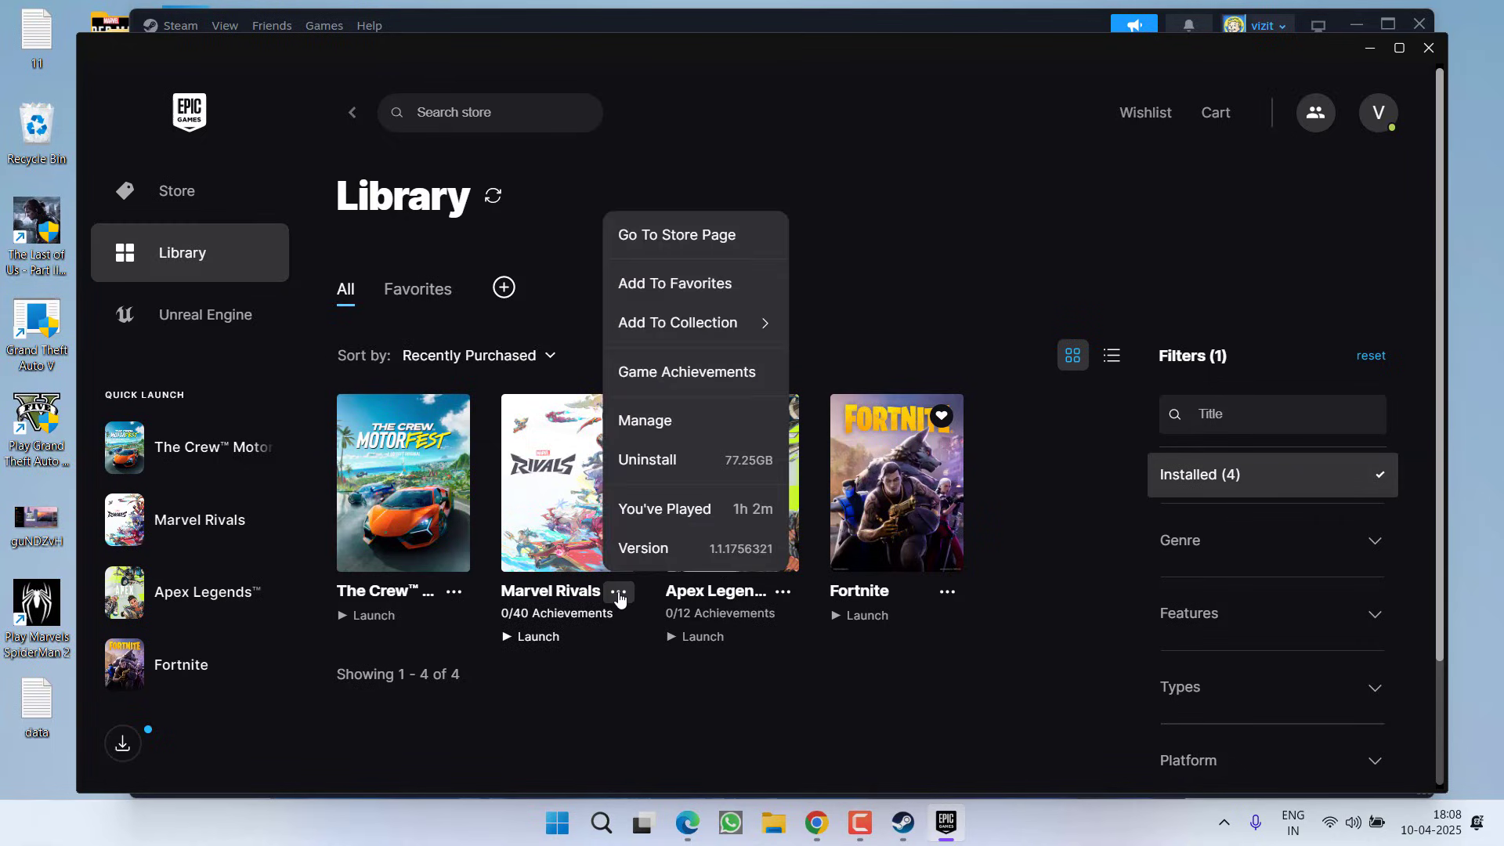
{"action": "left_click", "coordinate": [677, 417]}
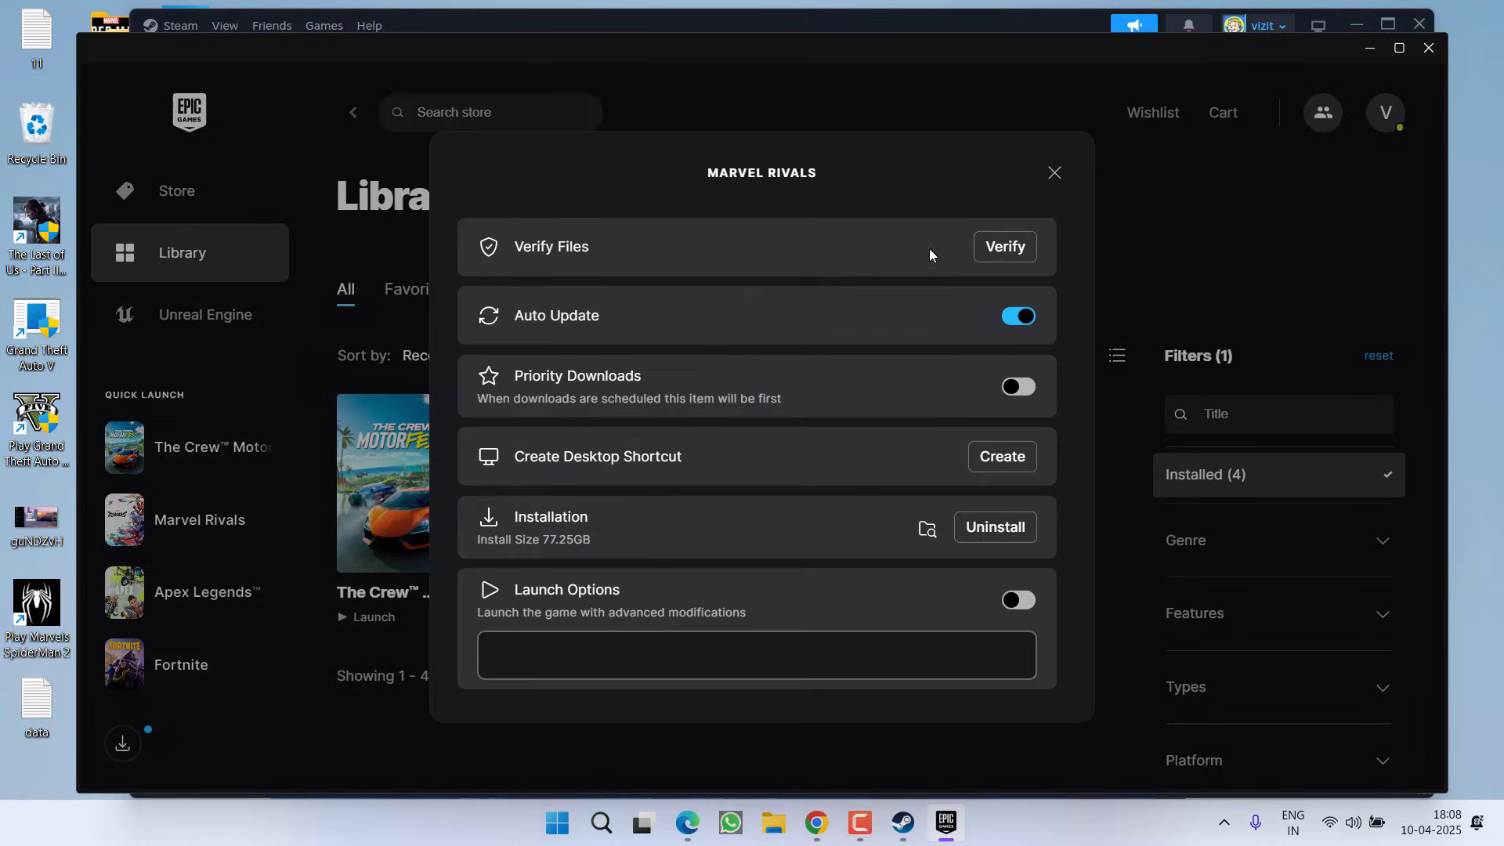
Close Epic and view Apex Legends' Installed Files in its Steam properties (77.74 GB on F:).
{"action": "left_click", "coordinate": [1054, 172]}
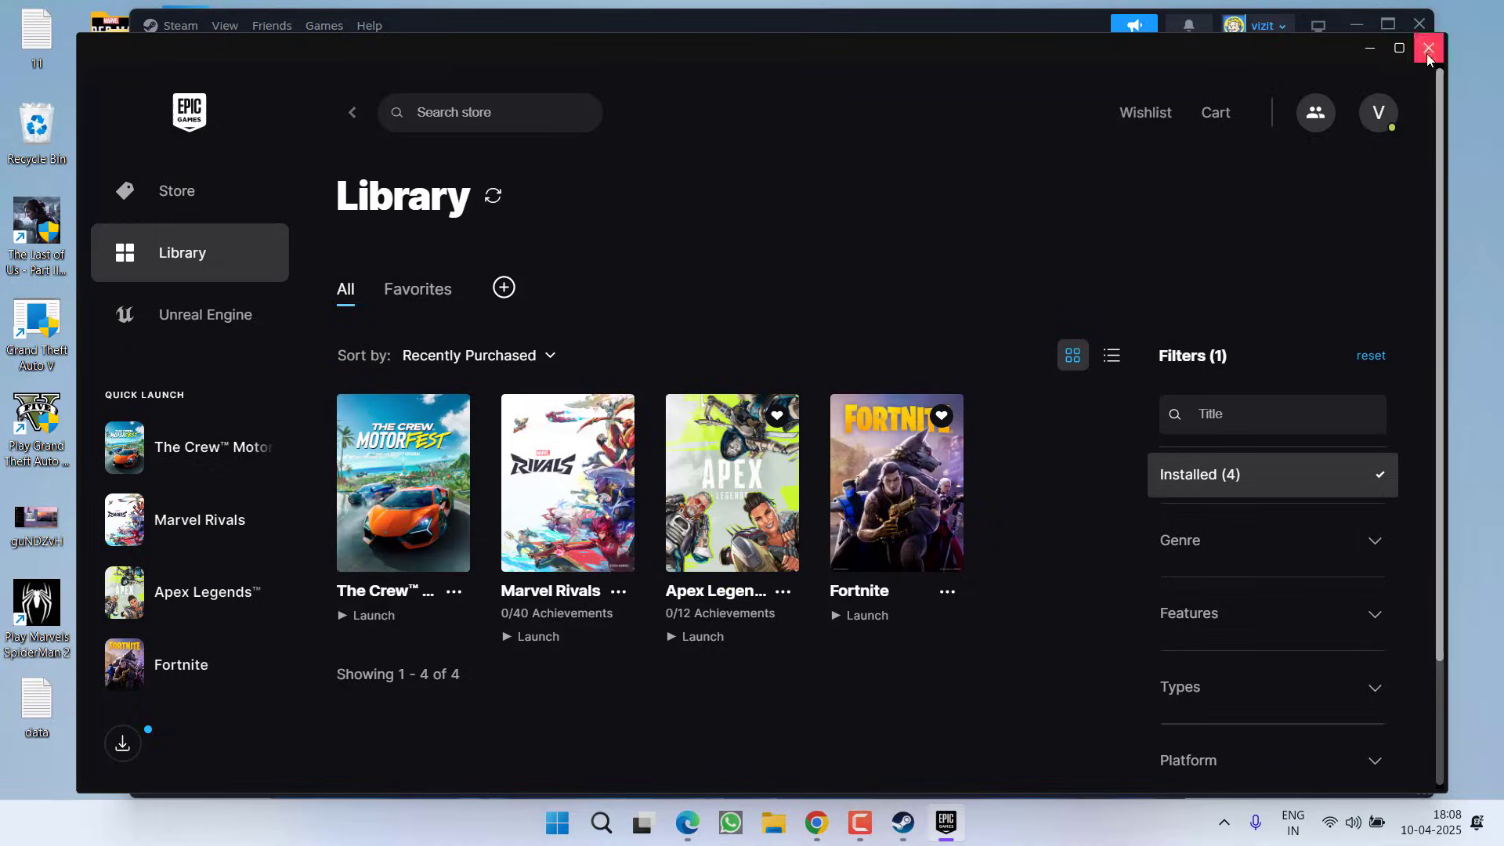
{"action": "left_click", "coordinate": [1427, 54]}
{"action": "left_click", "coordinate": [317, 54]}
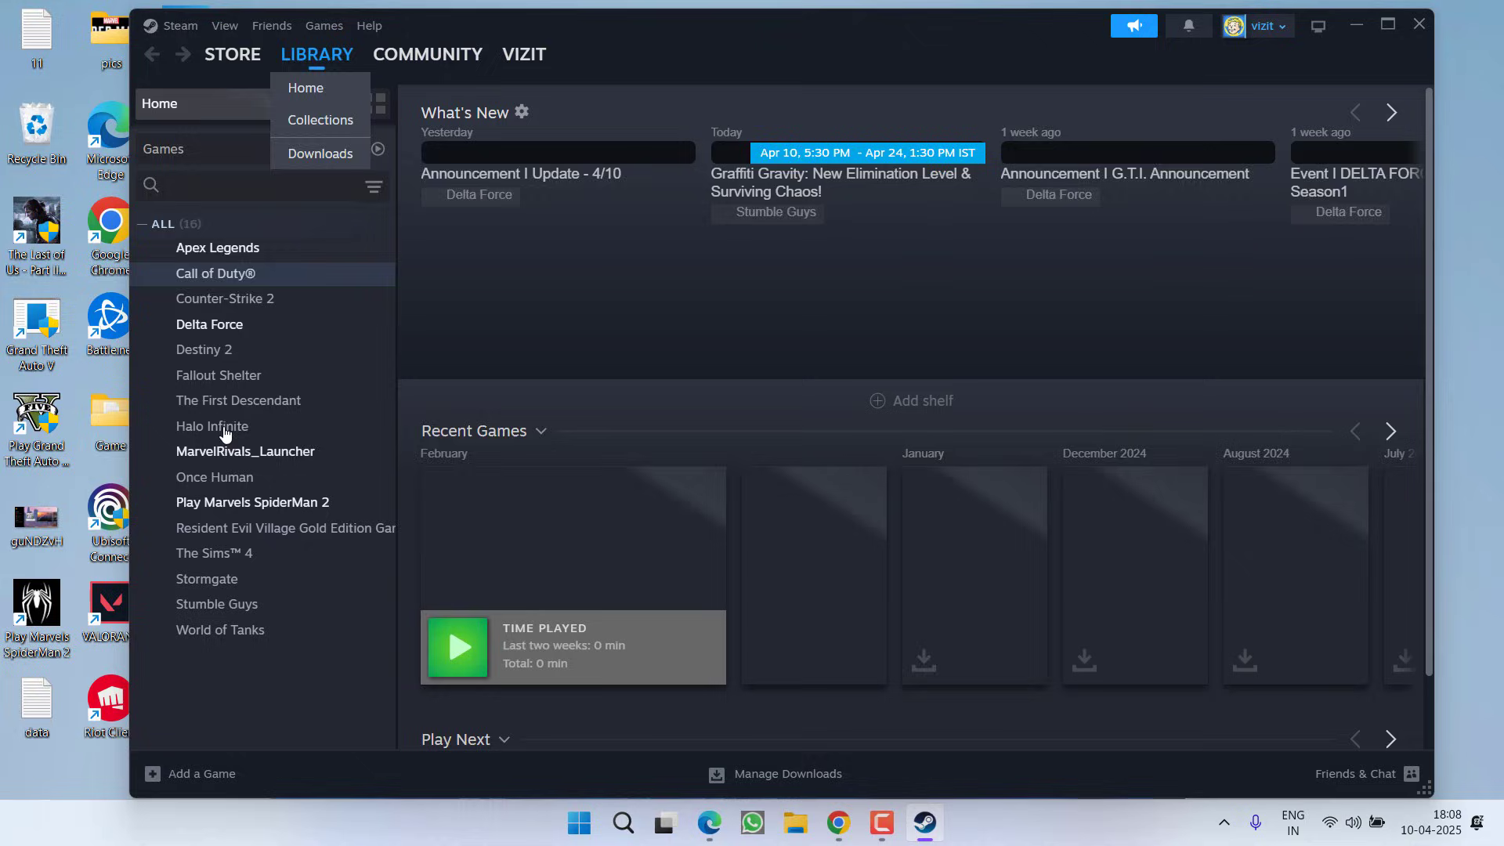
{"action": "right_click", "coordinate": [239, 249]}
{"action": "left_click", "coordinate": [326, 404]}
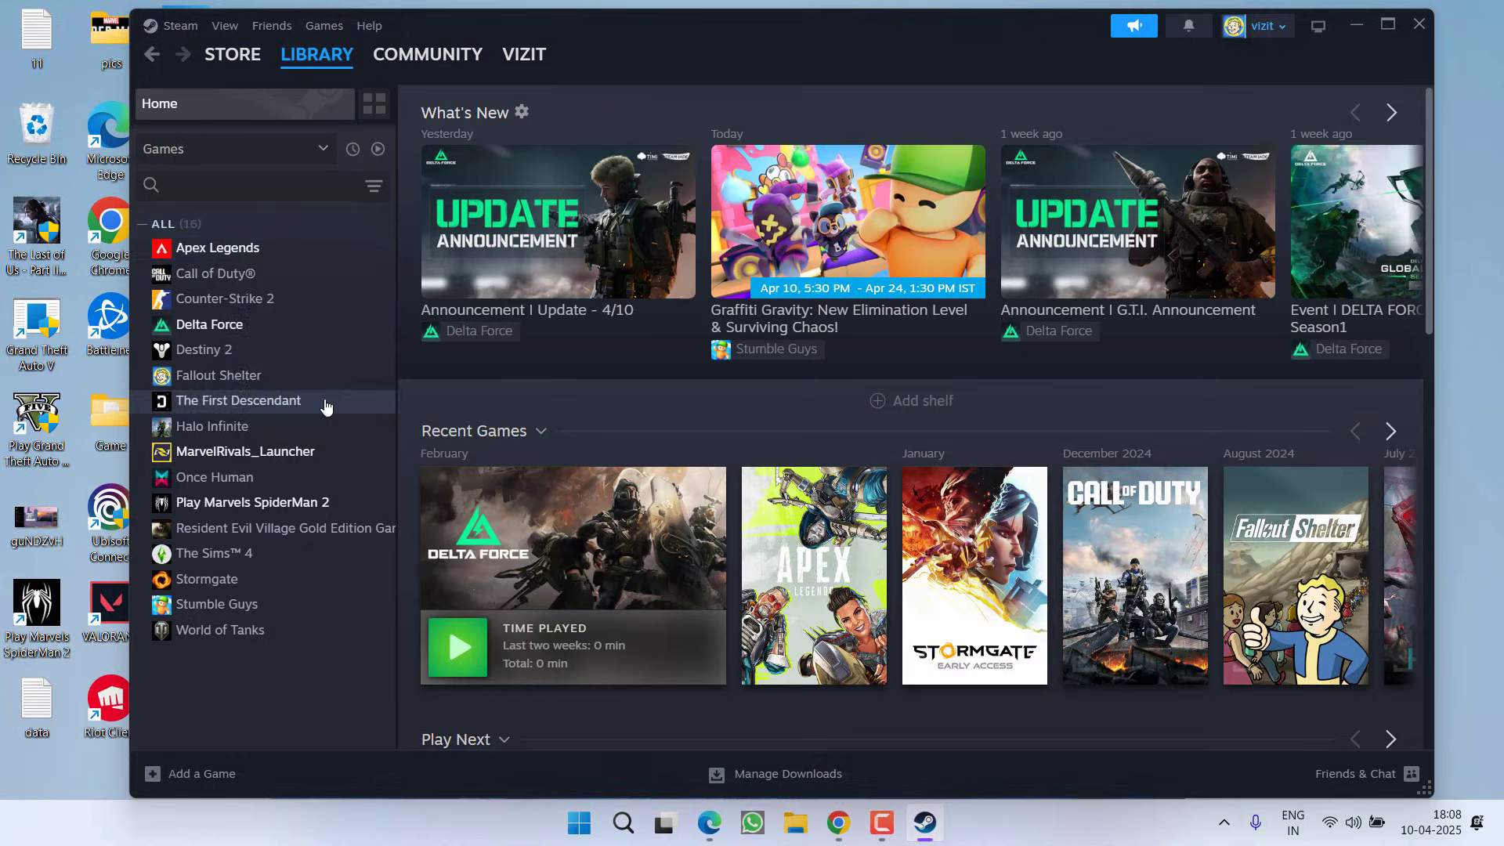
{"action": "left_click", "coordinate": [435, 275]}
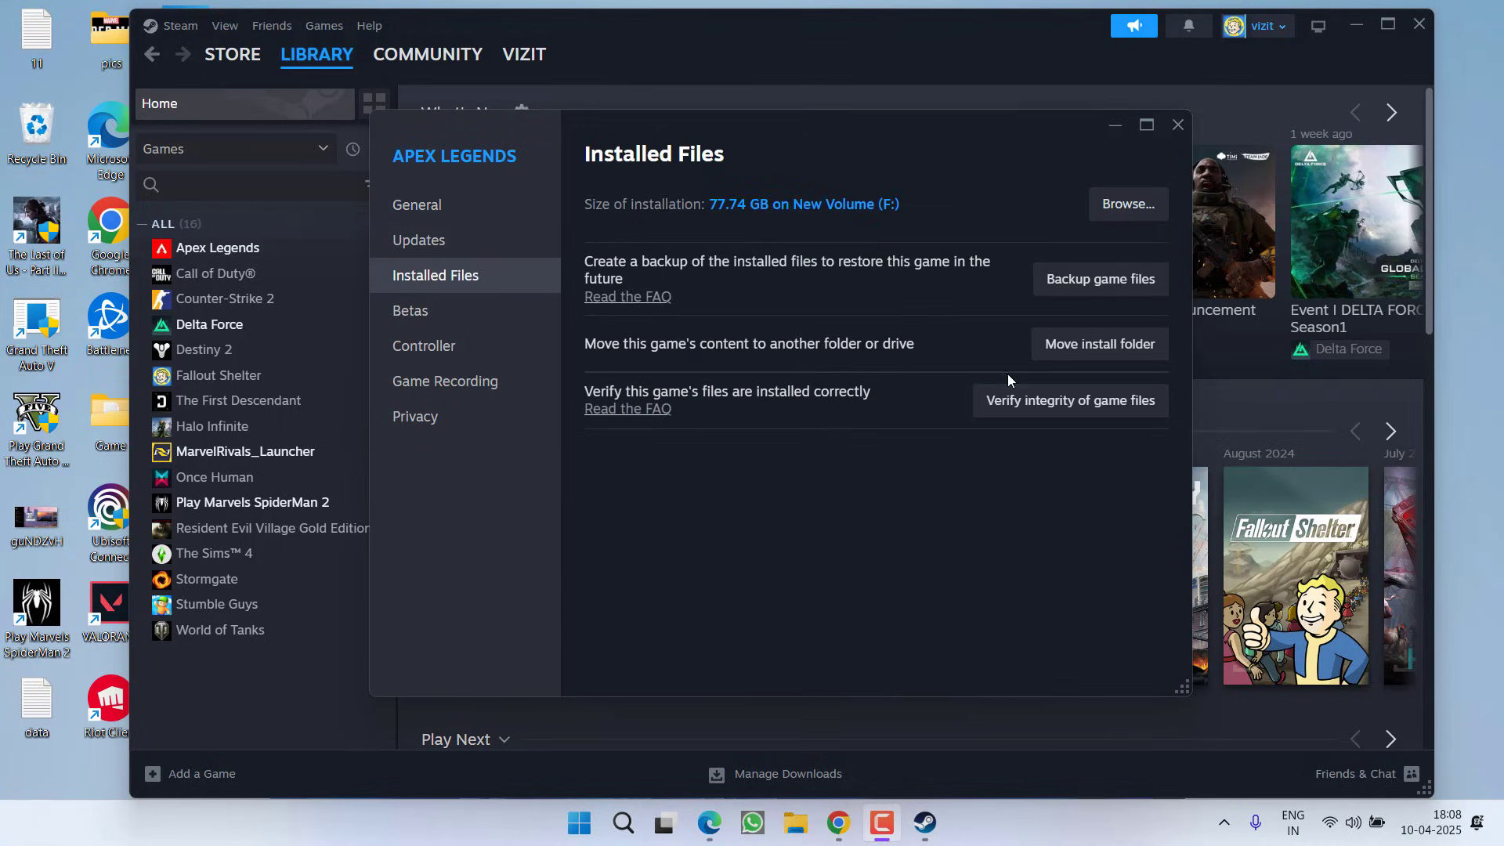
Close Apex Legends' properties and Steam, returning to the desktop.
{"action": "left_click", "coordinate": [1177, 125]}
{"action": "left_click", "coordinate": [1419, 23]}
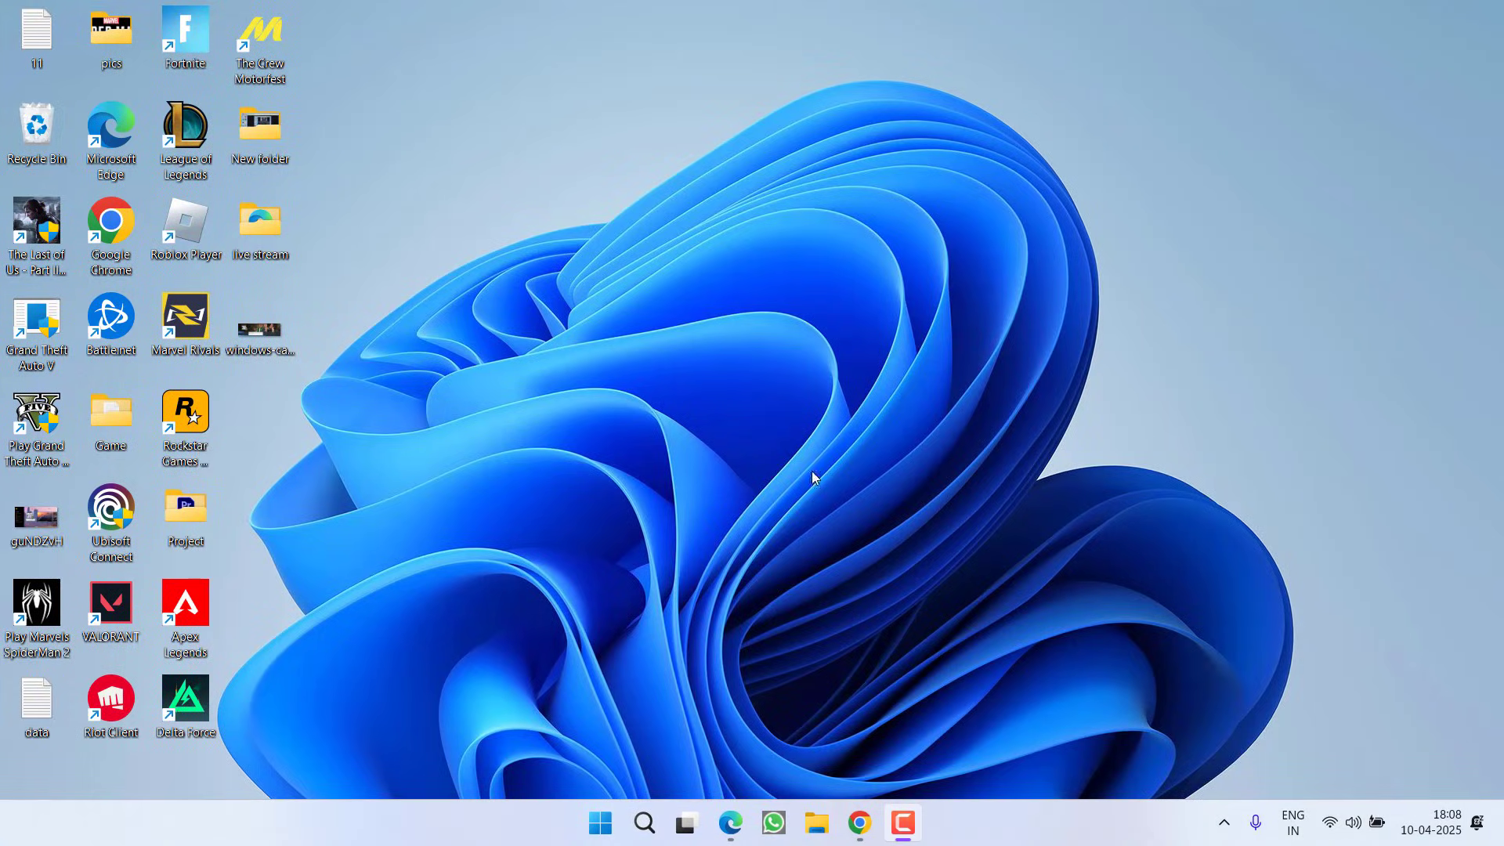
{"action": "left_click", "coordinate": [528, 423]}
{"action": "left_click", "coordinate": [1224, 824]}
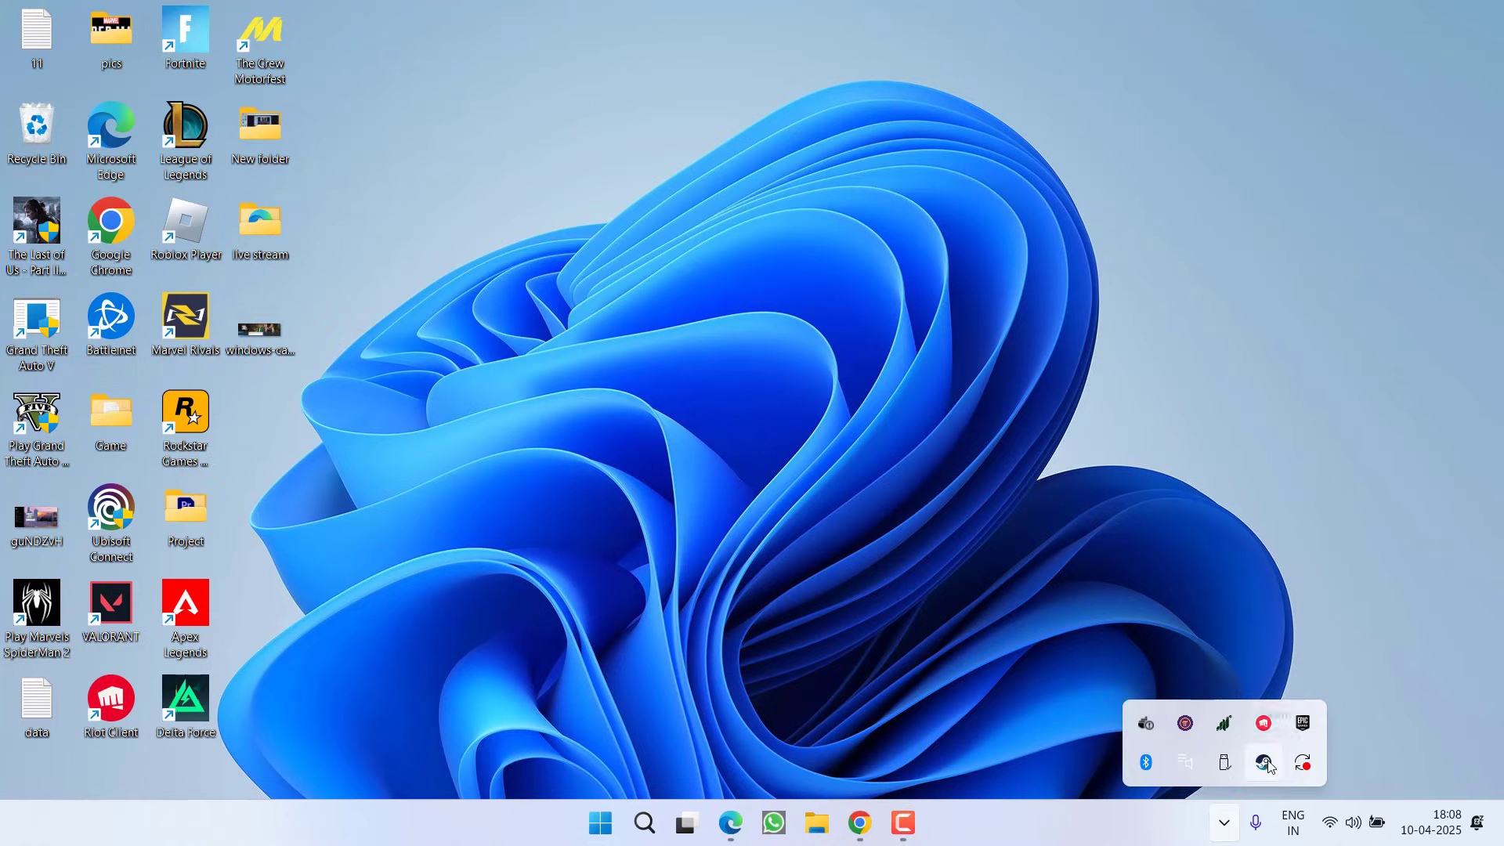
{"action": "right_click", "coordinate": [1269, 766]}
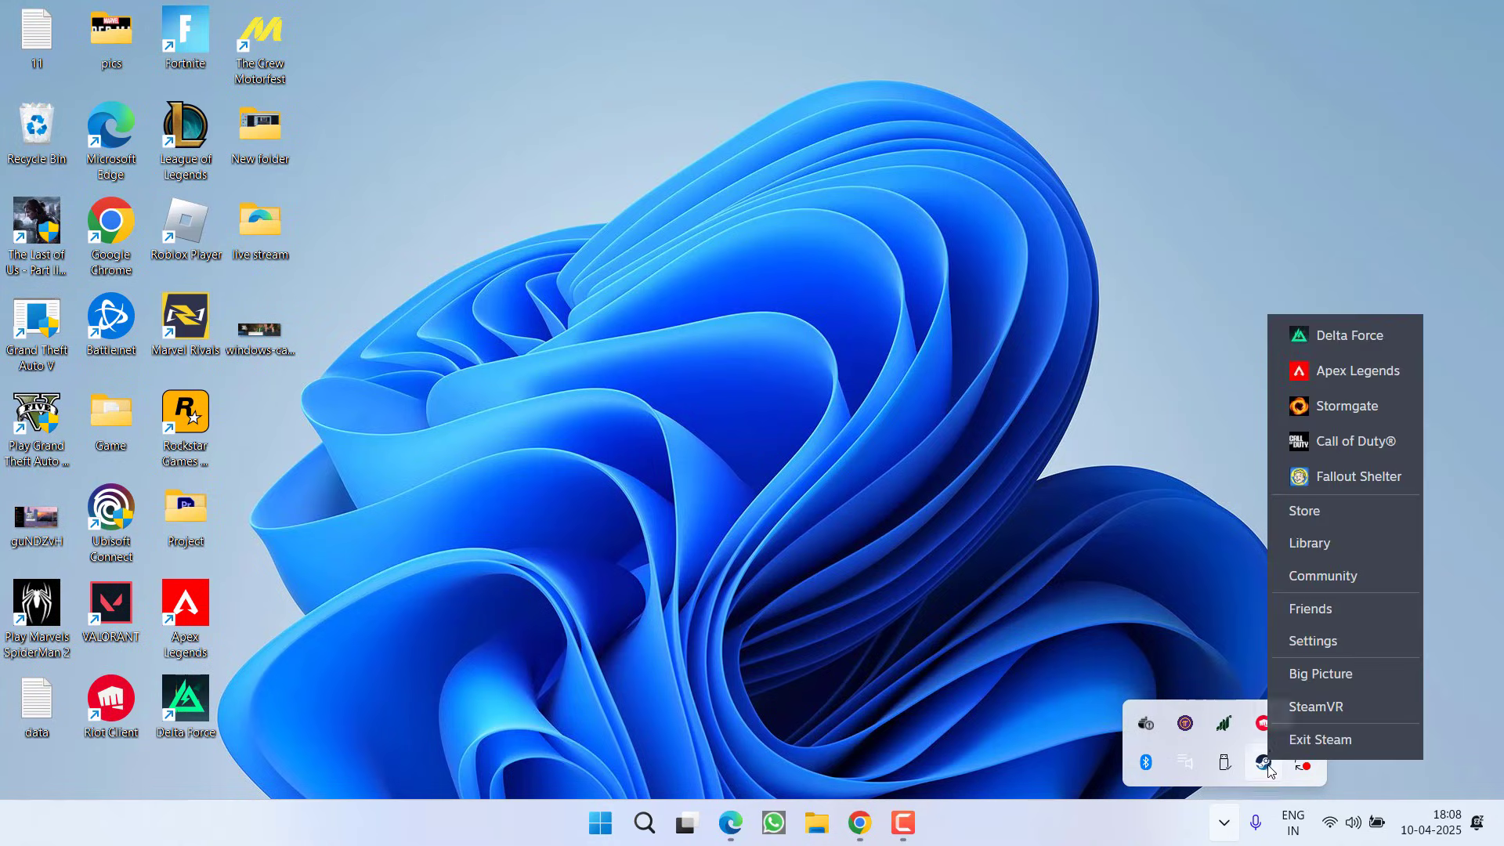
{"action": "left_click", "coordinate": [1267, 769]}
{"action": "left_click", "coordinate": [346, 53]}
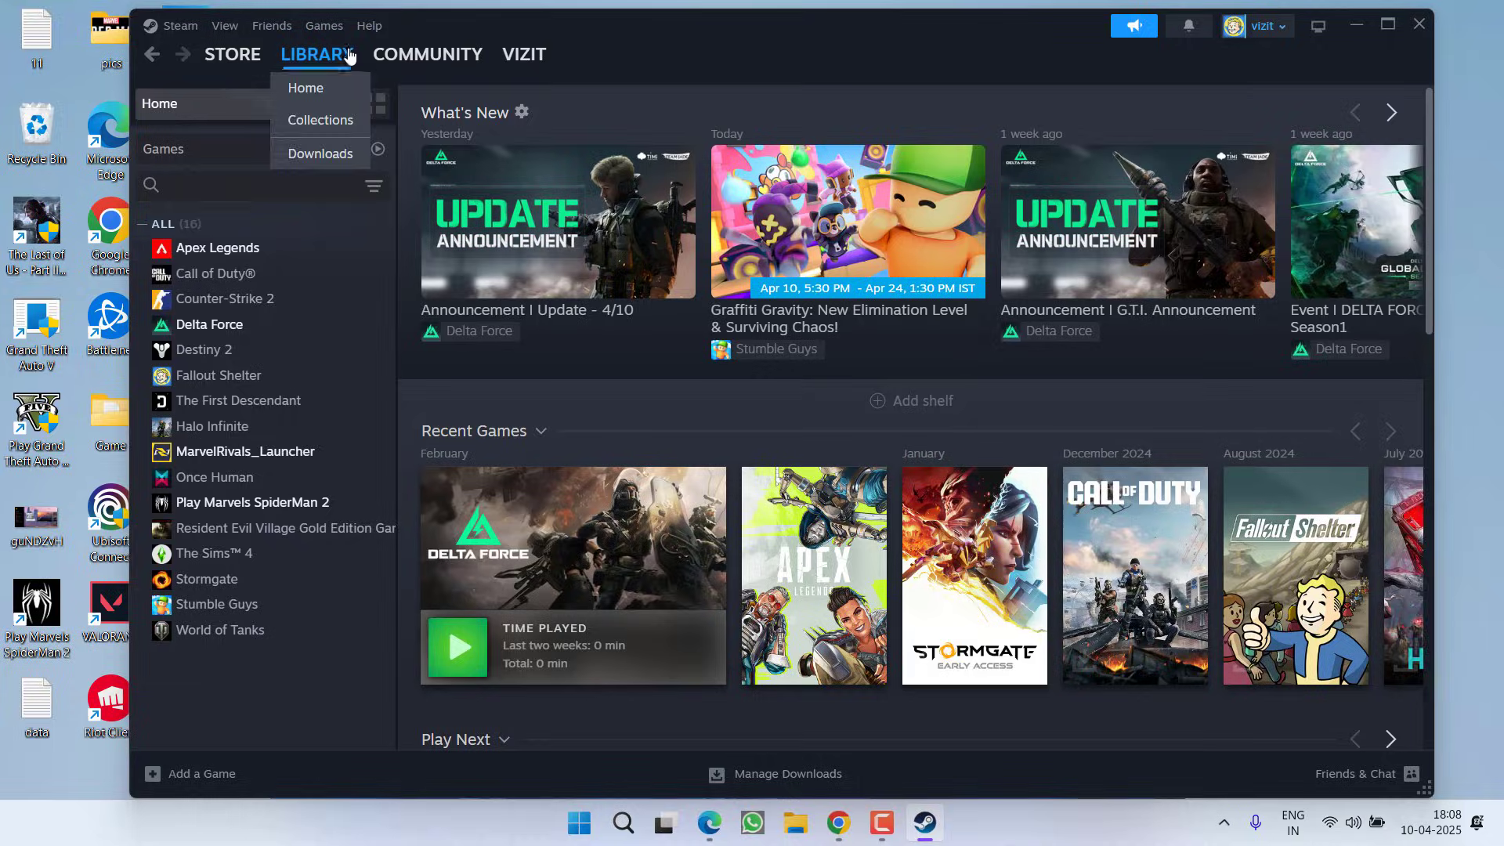
{"action": "right_click", "coordinate": [241, 251]}
{"action": "left_click", "coordinate": [302, 403]}
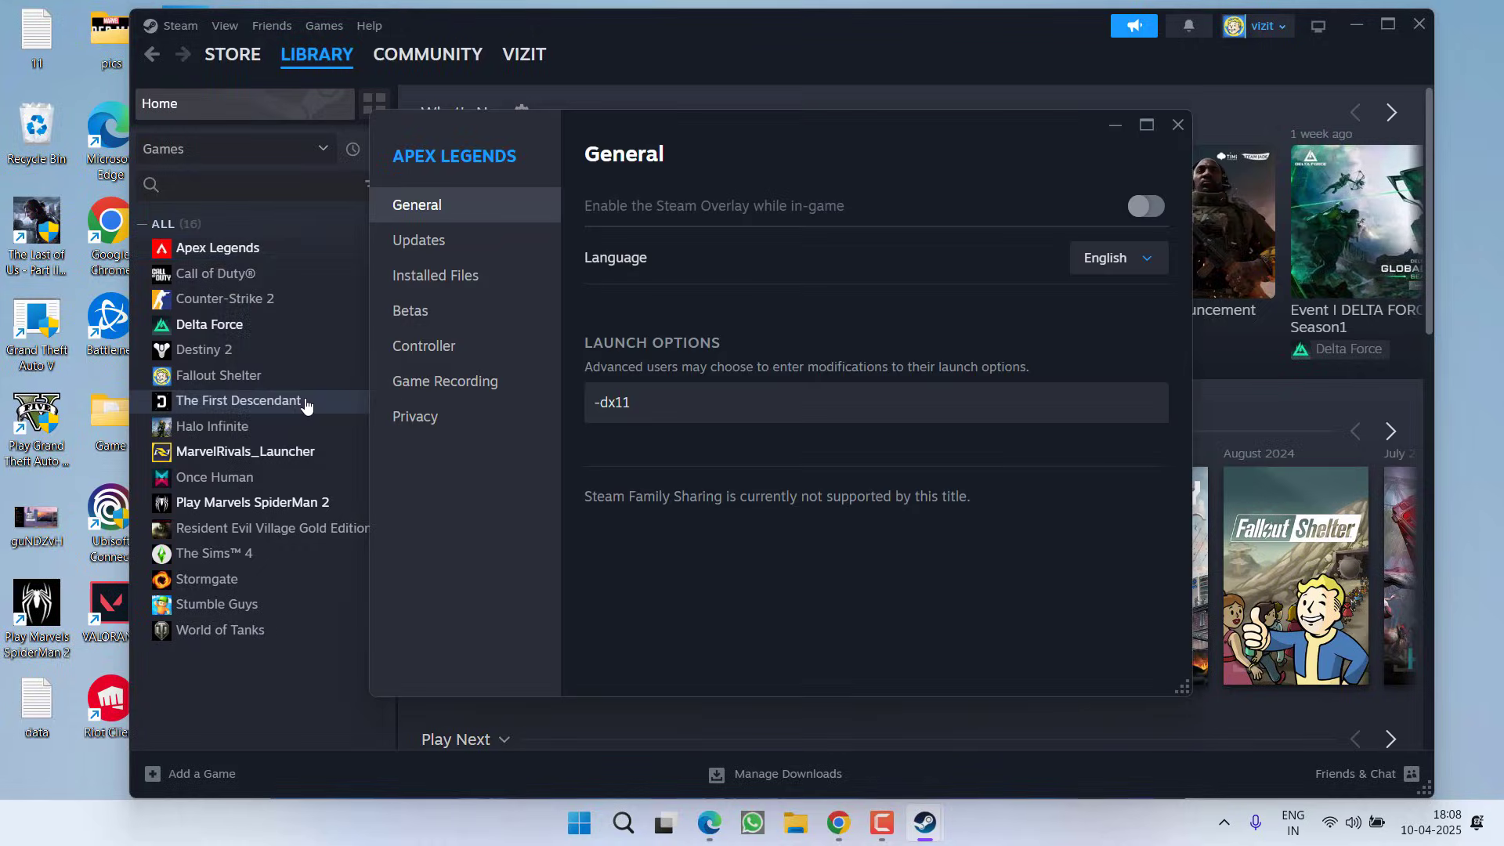
{"action": "left_click", "coordinate": [450, 276]}
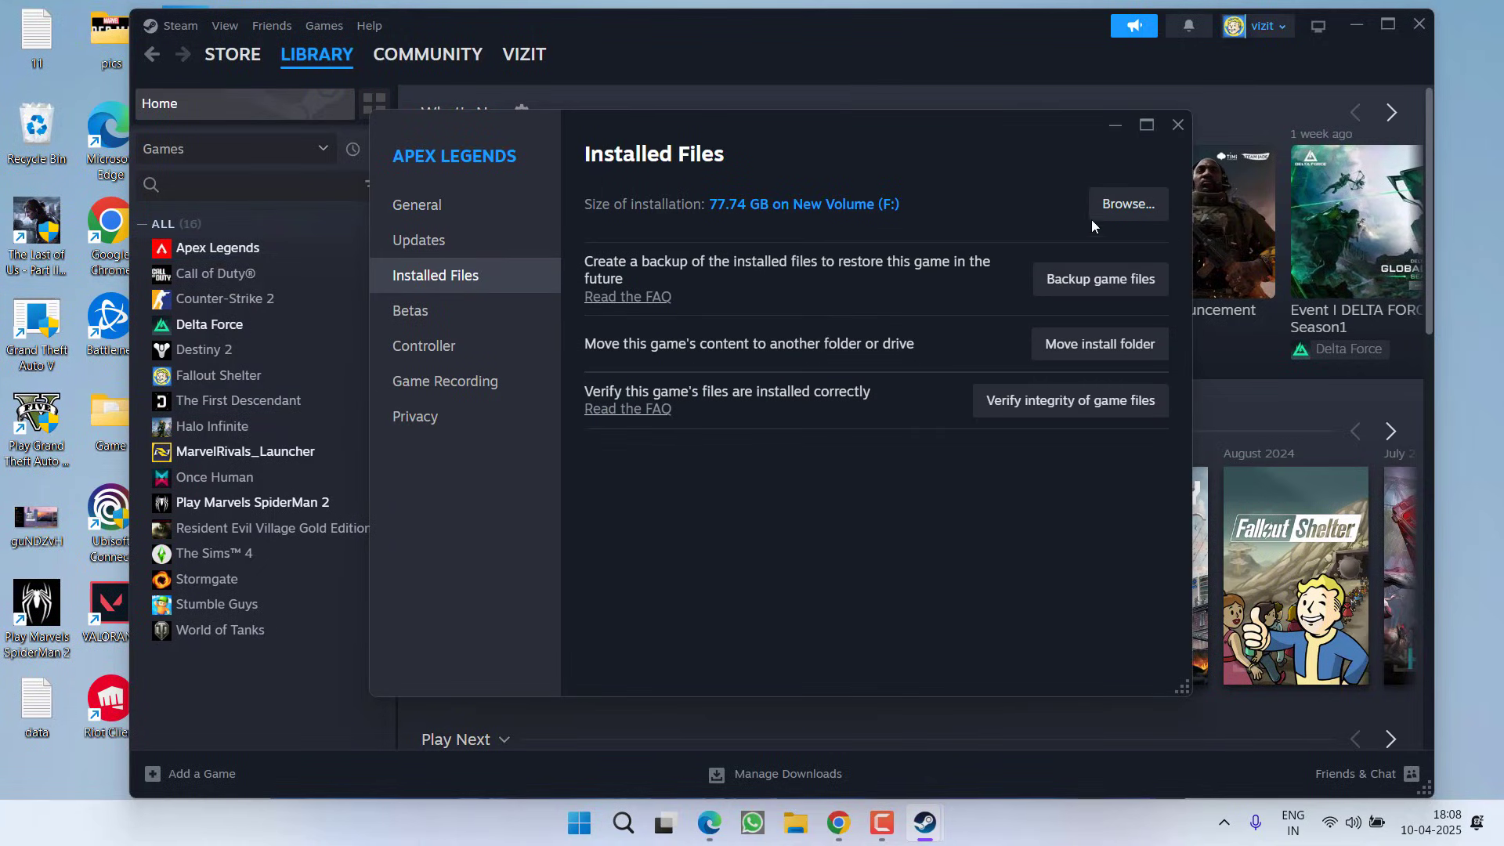
{"action": "left_click", "coordinate": [1177, 125]}
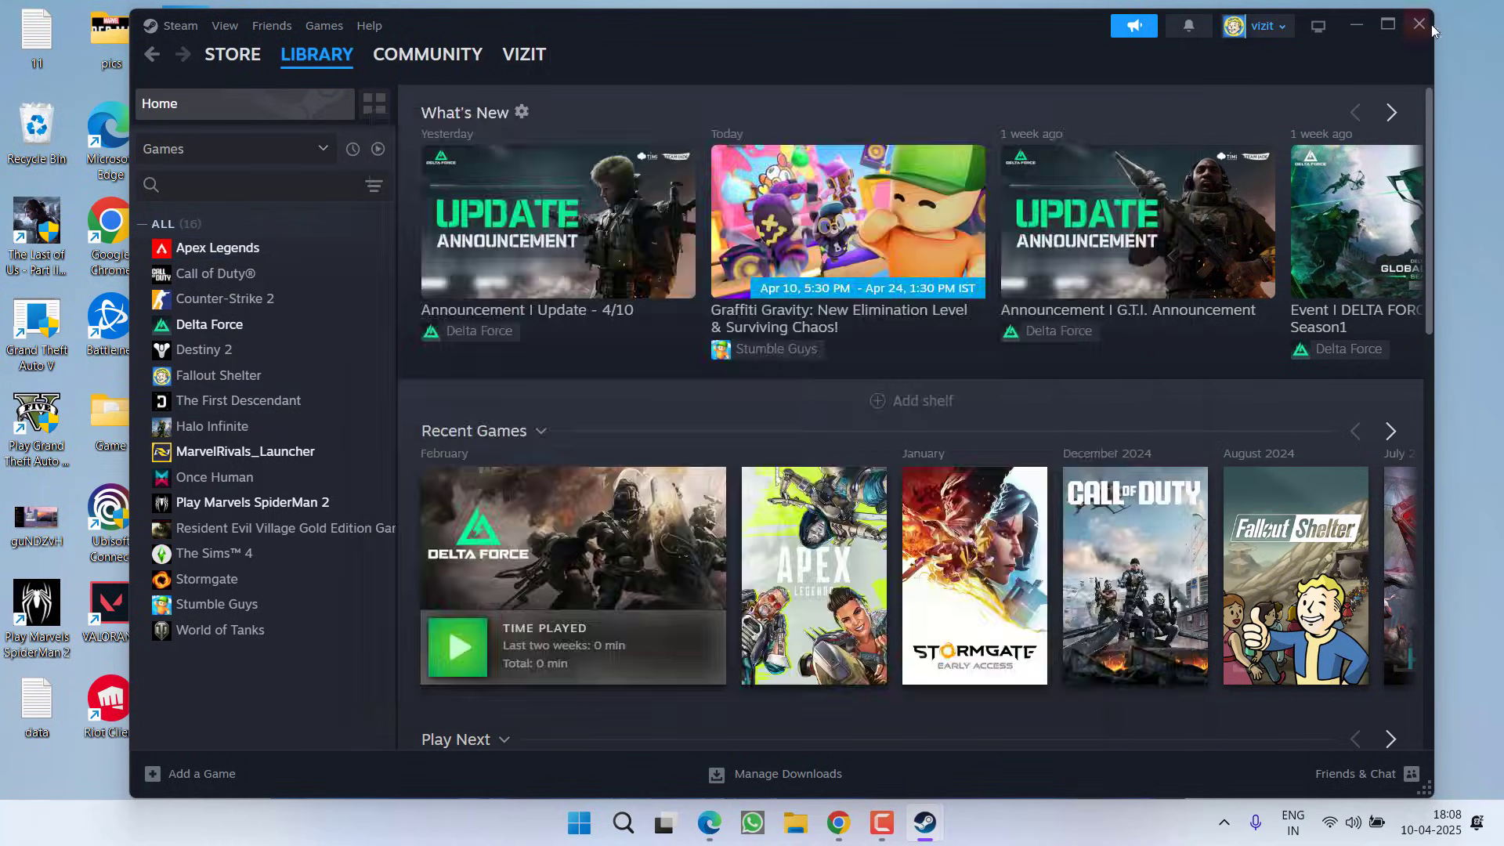
{"action": "left_click", "coordinate": [1426, 27]}
{"action": "left_click", "coordinate": [1224, 822]}
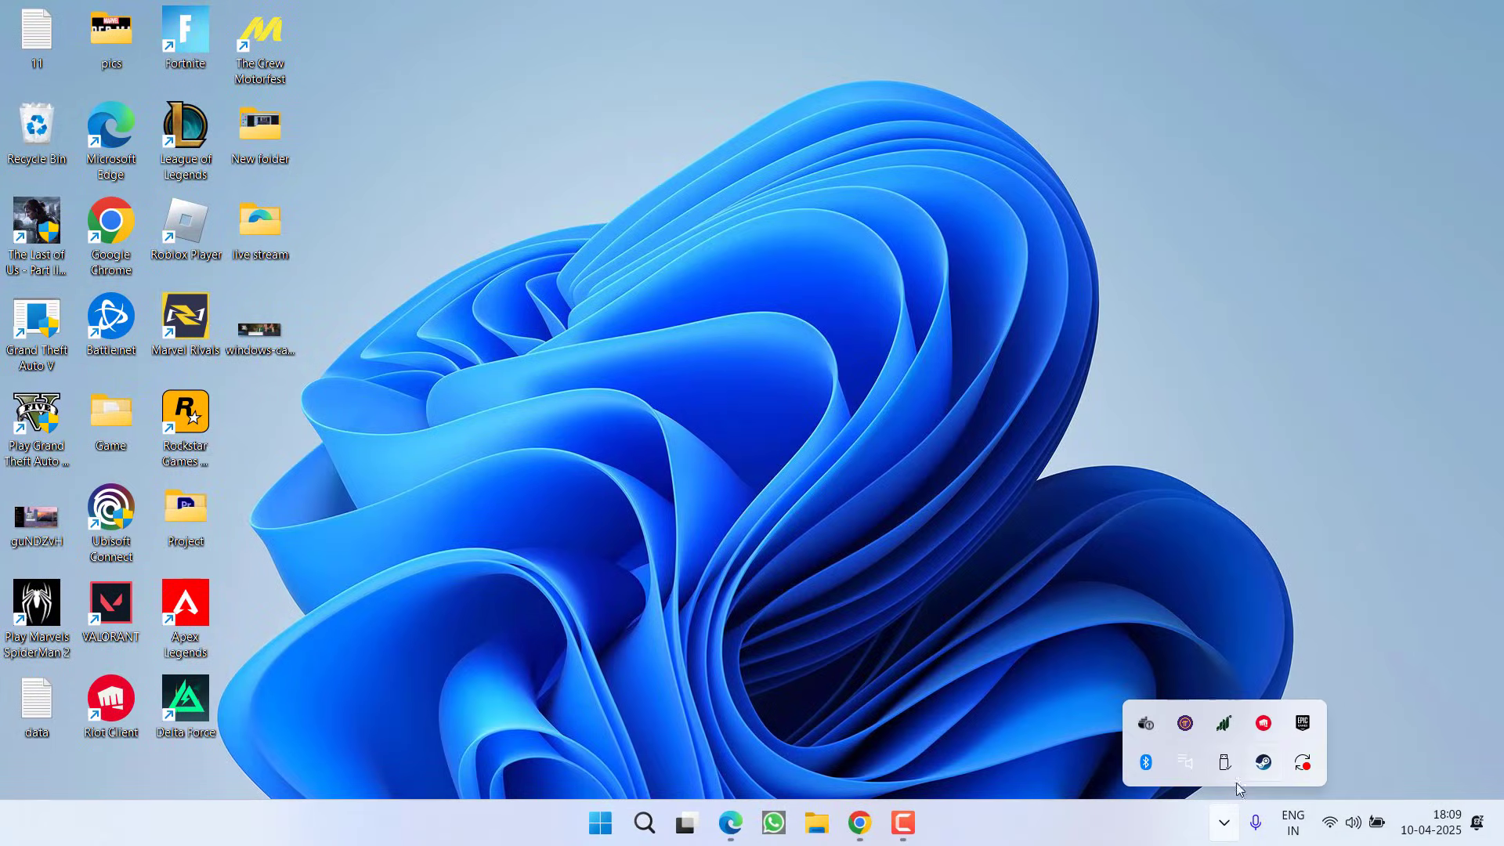
{"action": "left_click", "coordinate": [1303, 723]}
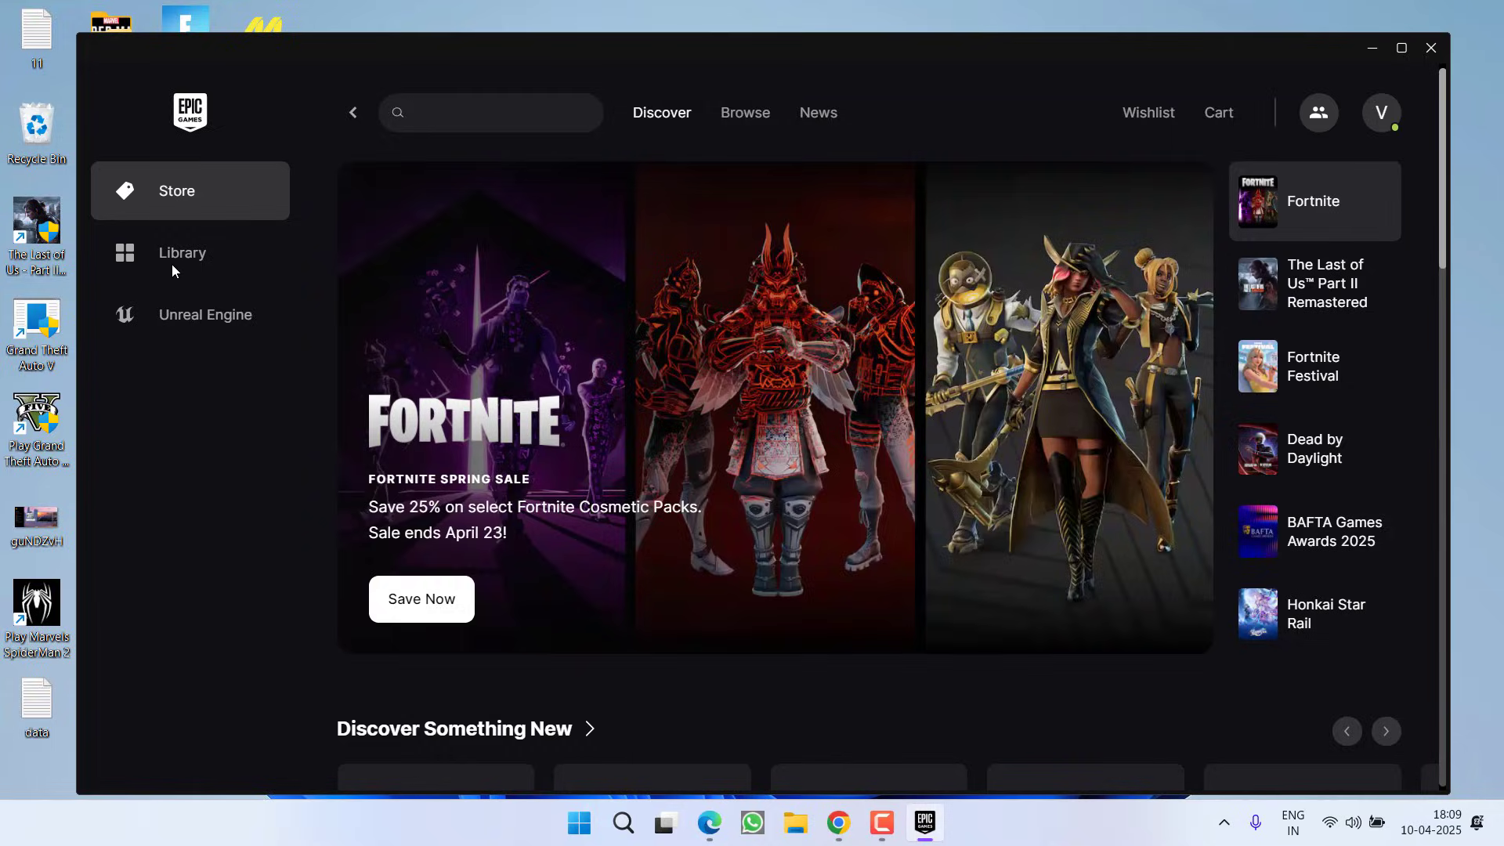
{"action": "left_click", "coordinate": [176, 257]}
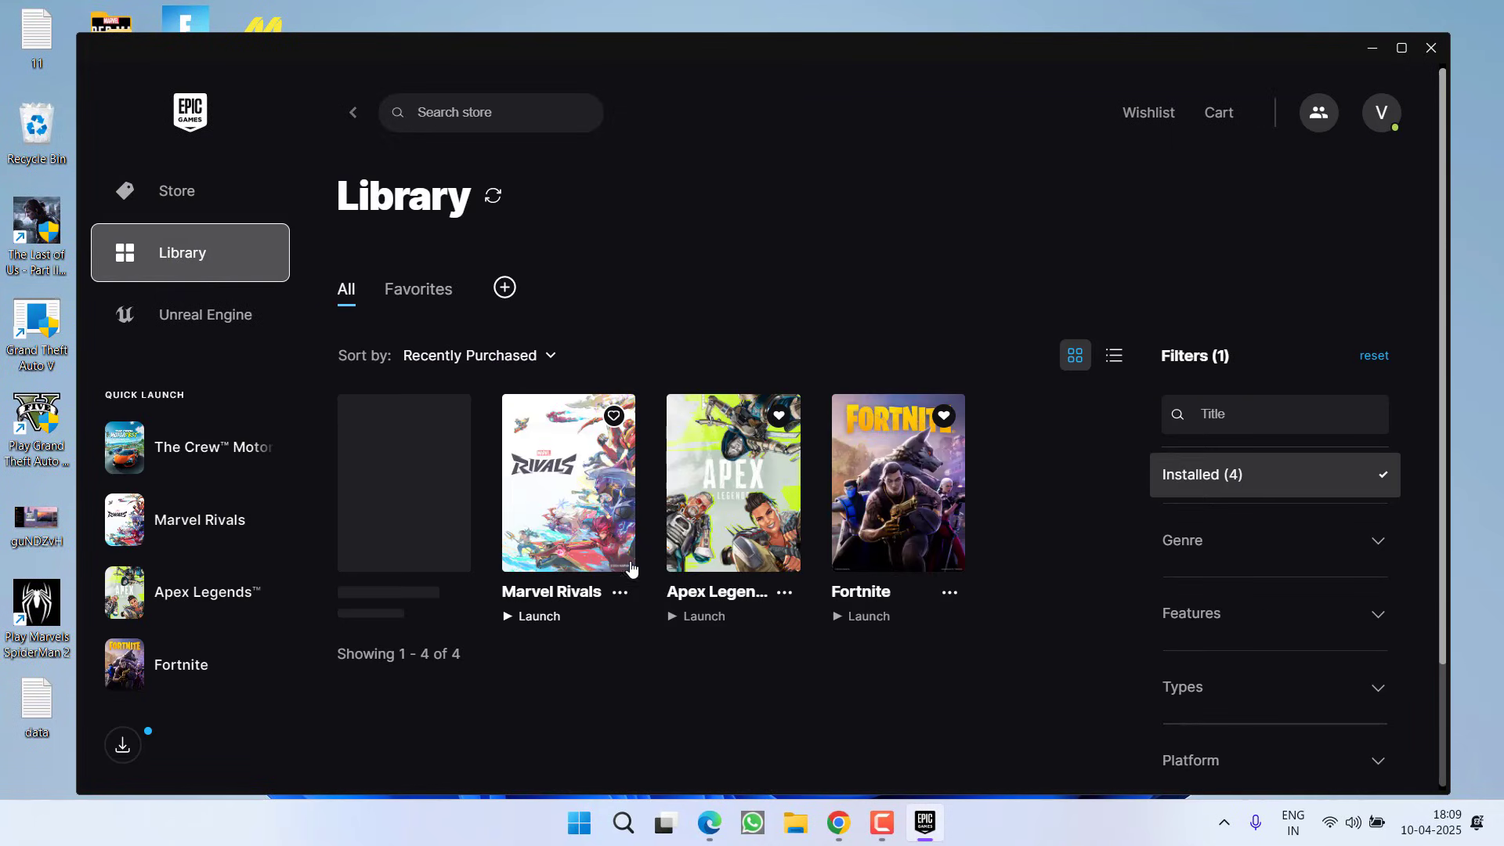
{"action": "left_click", "coordinate": [623, 595]}
{"action": "left_click", "coordinate": [646, 421]}
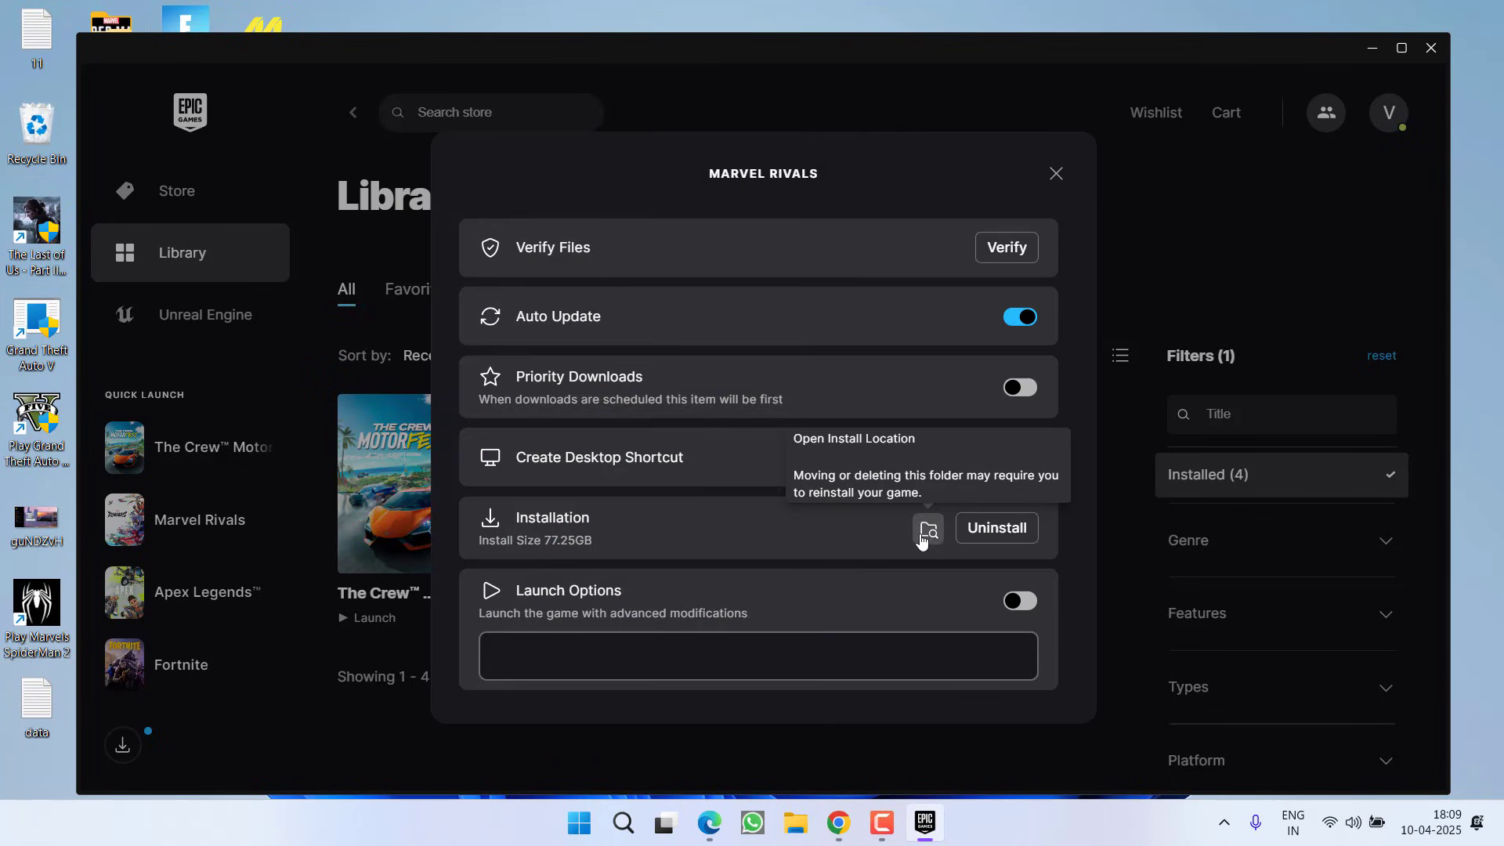
{"action": "left_click", "coordinate": [1055, 174]}
Close Epic Games Launcher and open the Grand Theft Auto V folder on New Volume (F:).
{"action": "left_click", "coordinate": [1431, 48]}
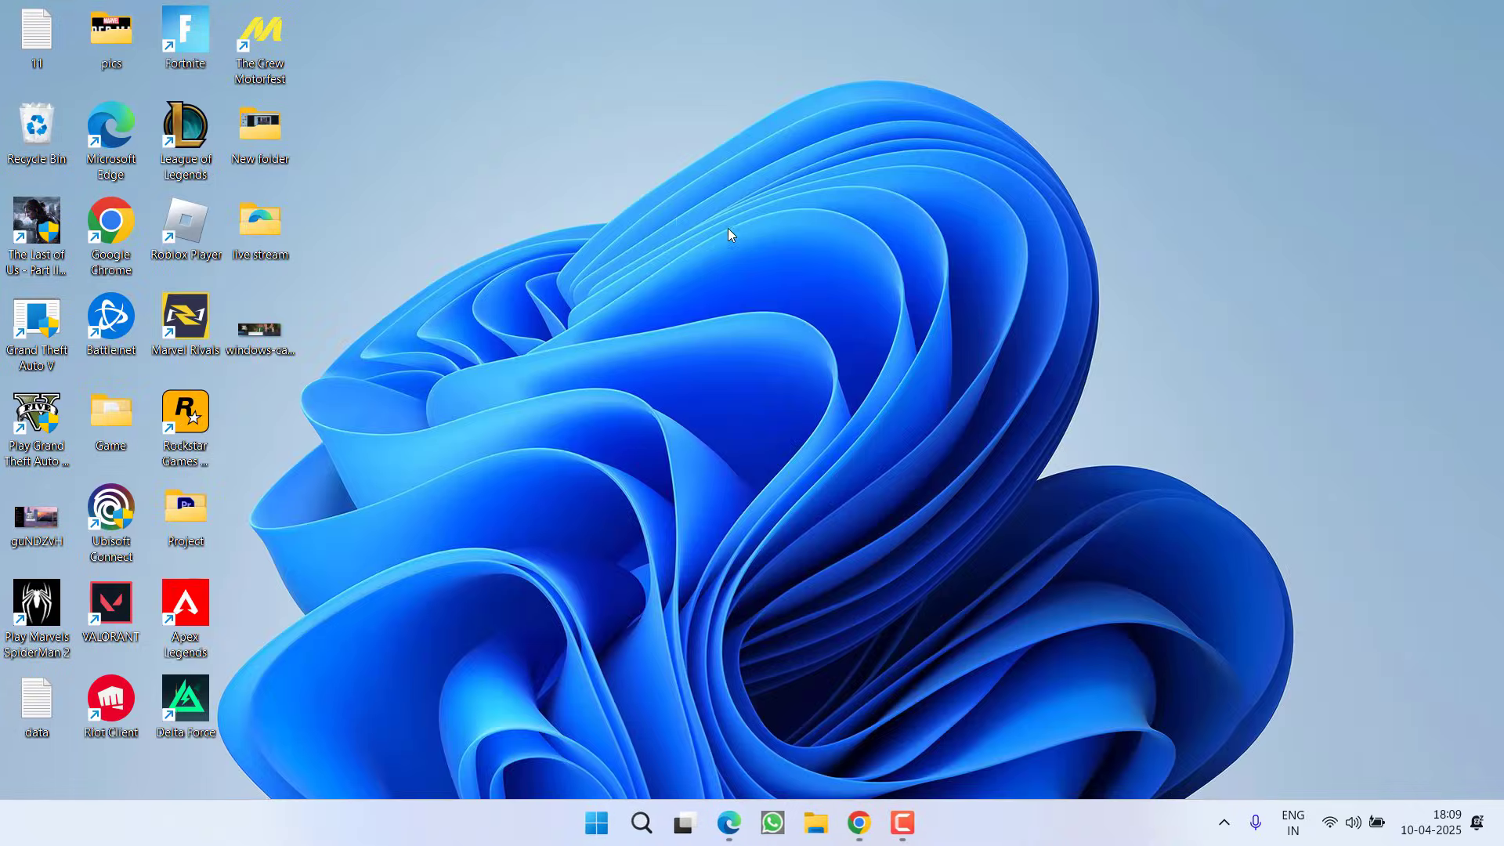
{"action": "key", "text": "super+e"}
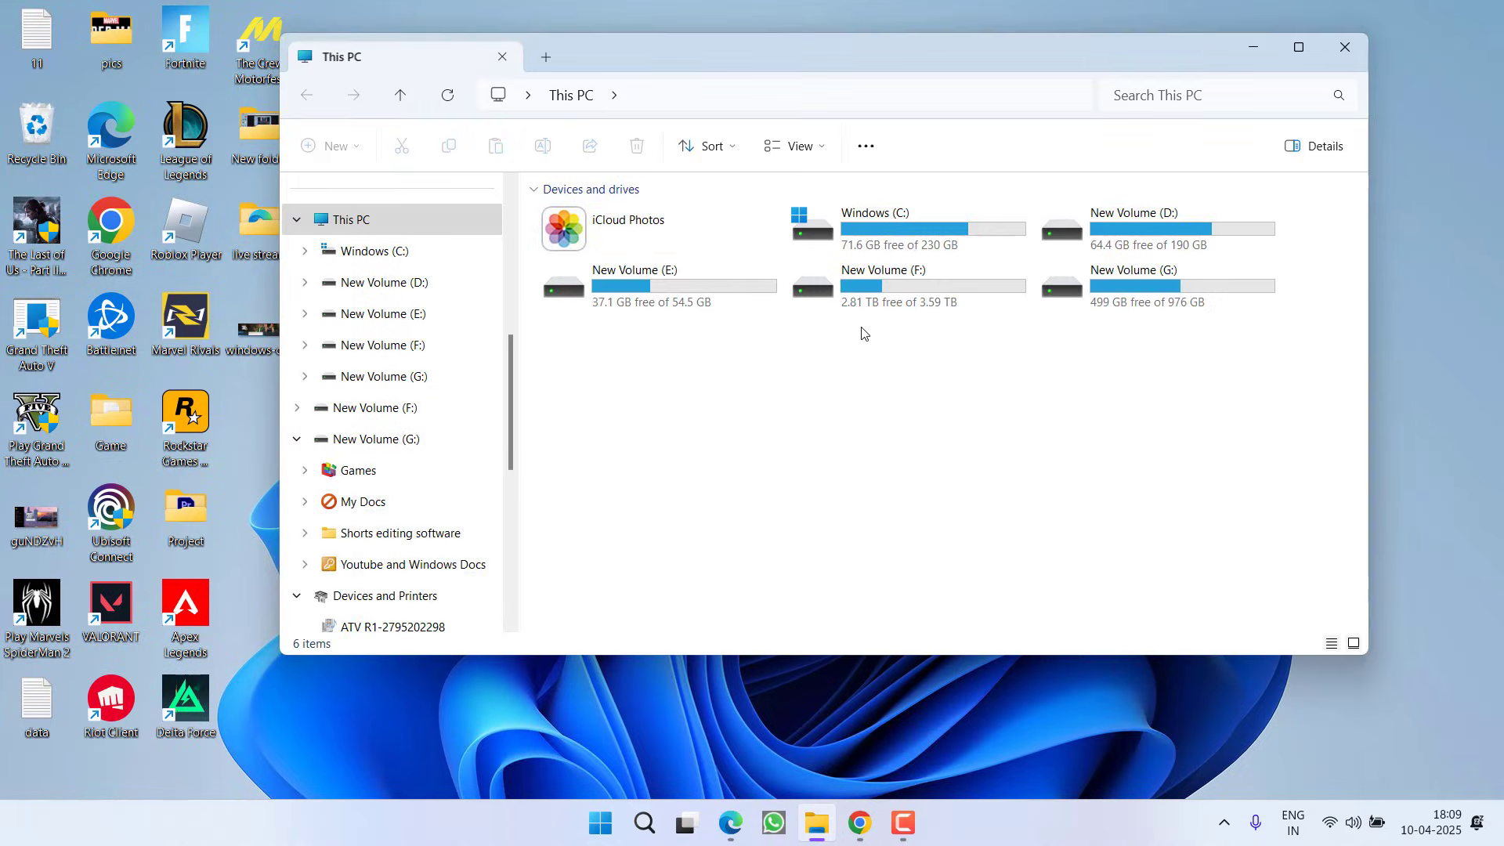
{"action": "double_click", "coordinate": [881, 293]}
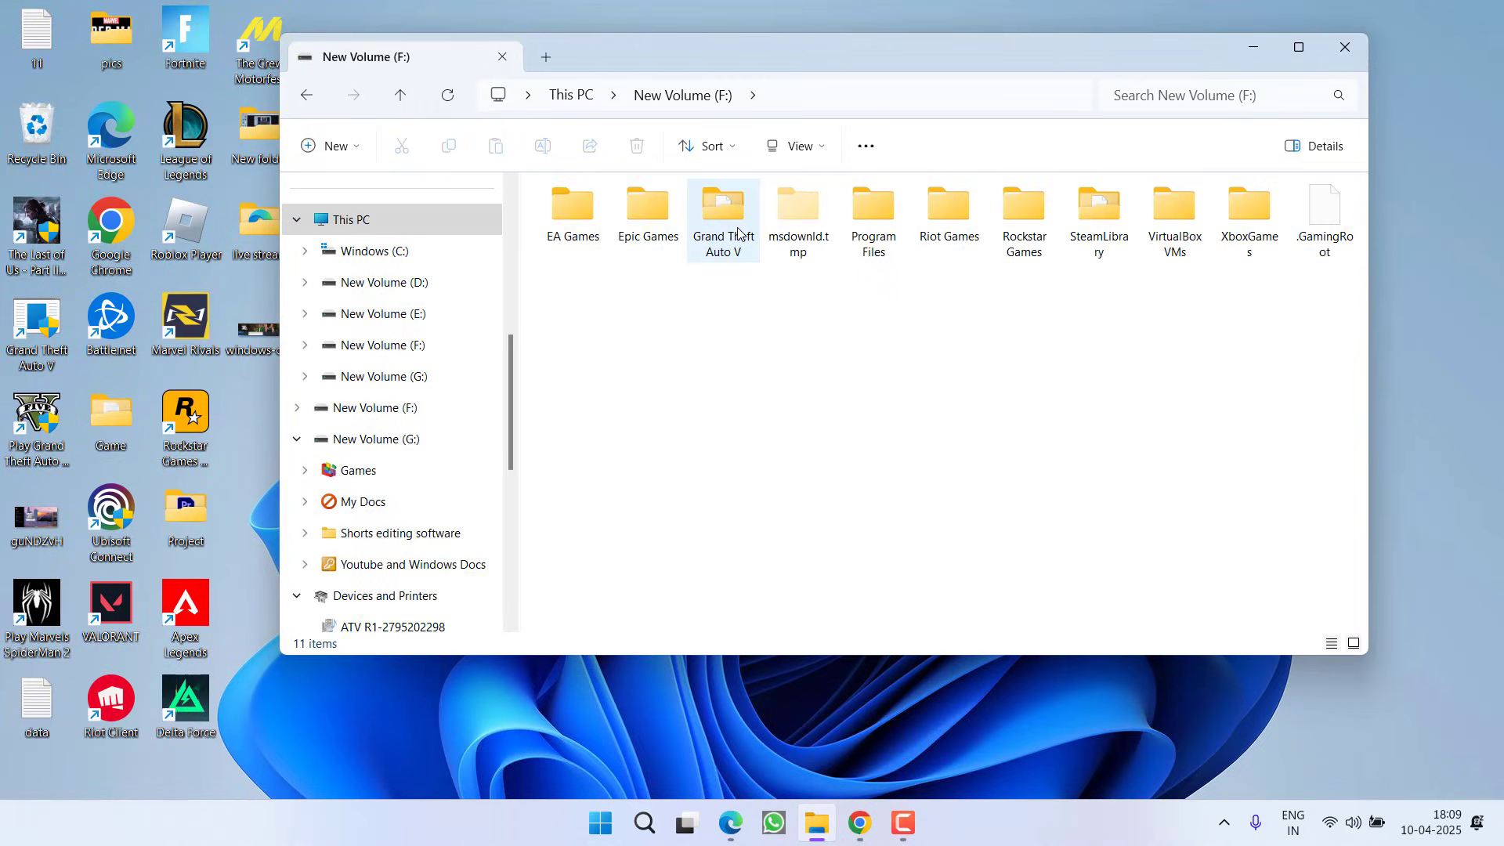
{"action": "double_click", "coordinate": [739, 233]}
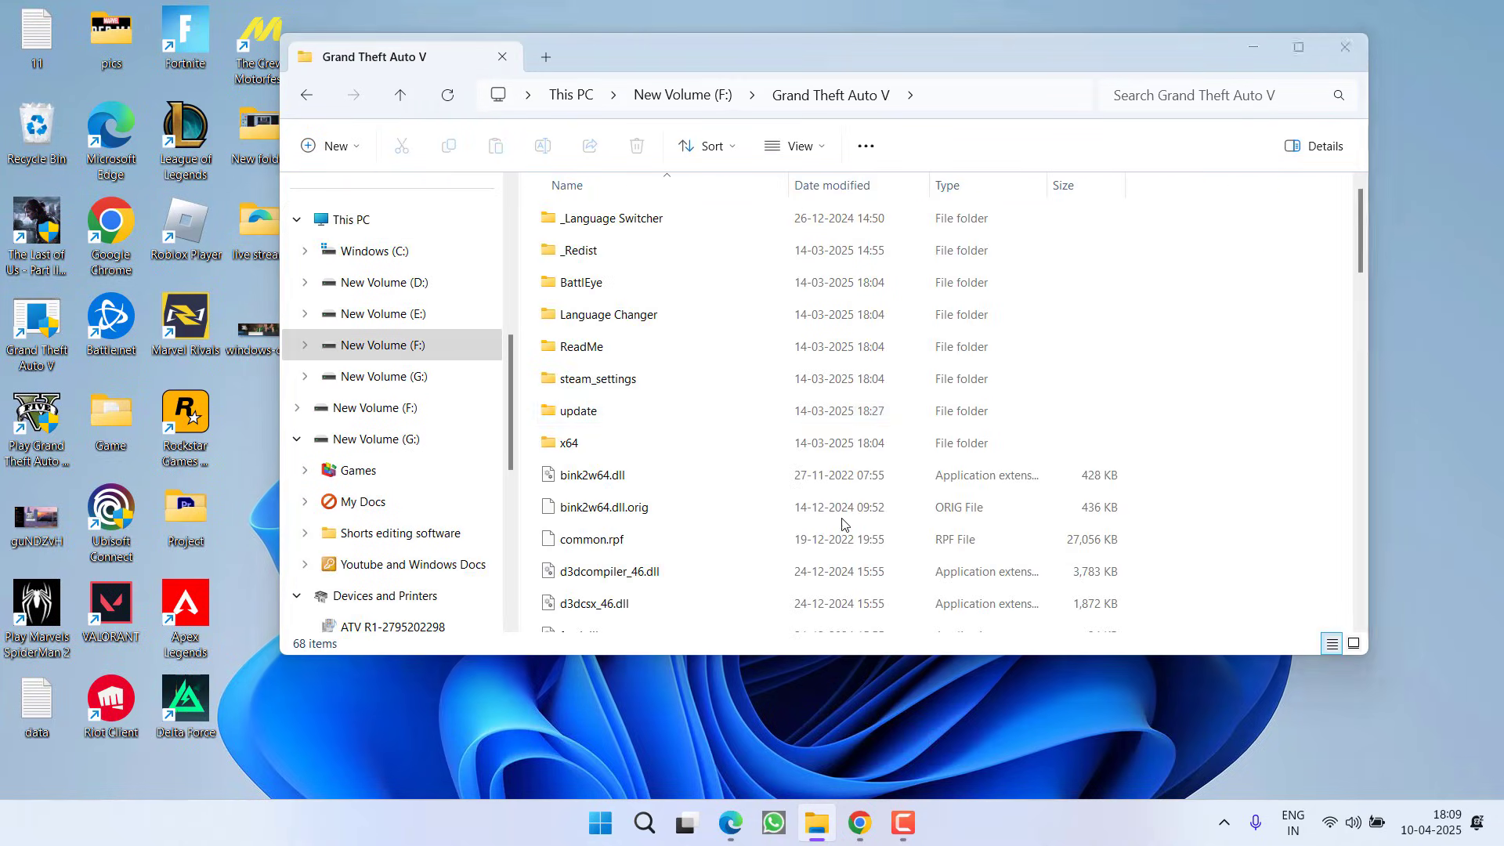
Select the GTA5 and GTAVLauncher executables in the folder's file list.
{"action": "scroll", "coordinate": [400, 407], "scroll_direction": "down", "scroll_amount": 5}
{"action": "scroll", "coordinate": [662, 401], "scroll_direction": "down", "scroll_amount": 6}
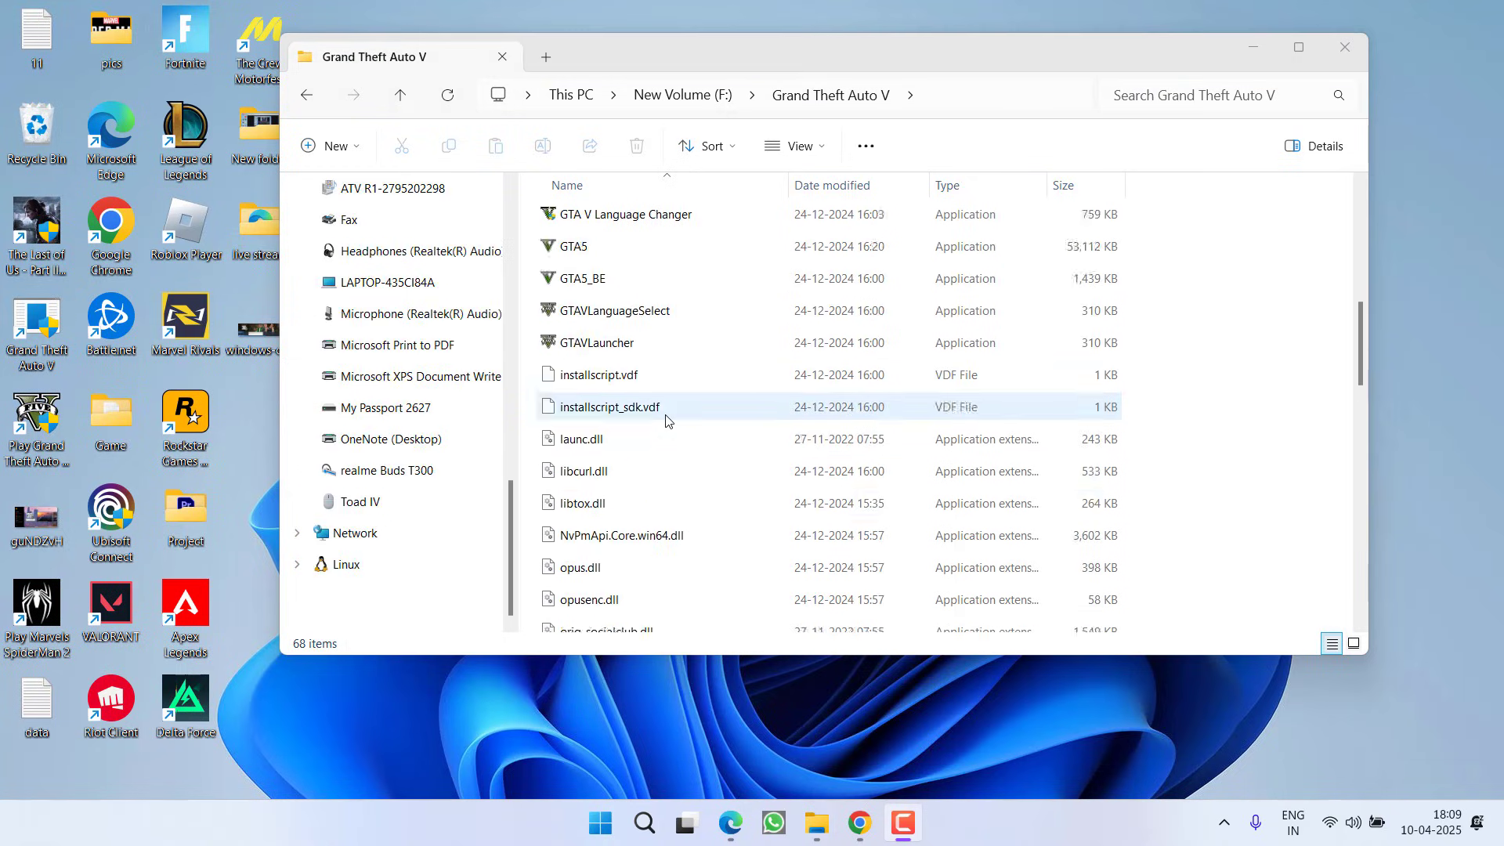
{"action": "scroll", "coordinate": [666, 420], "scroll_direction": "up", "scroll_amount": 1}
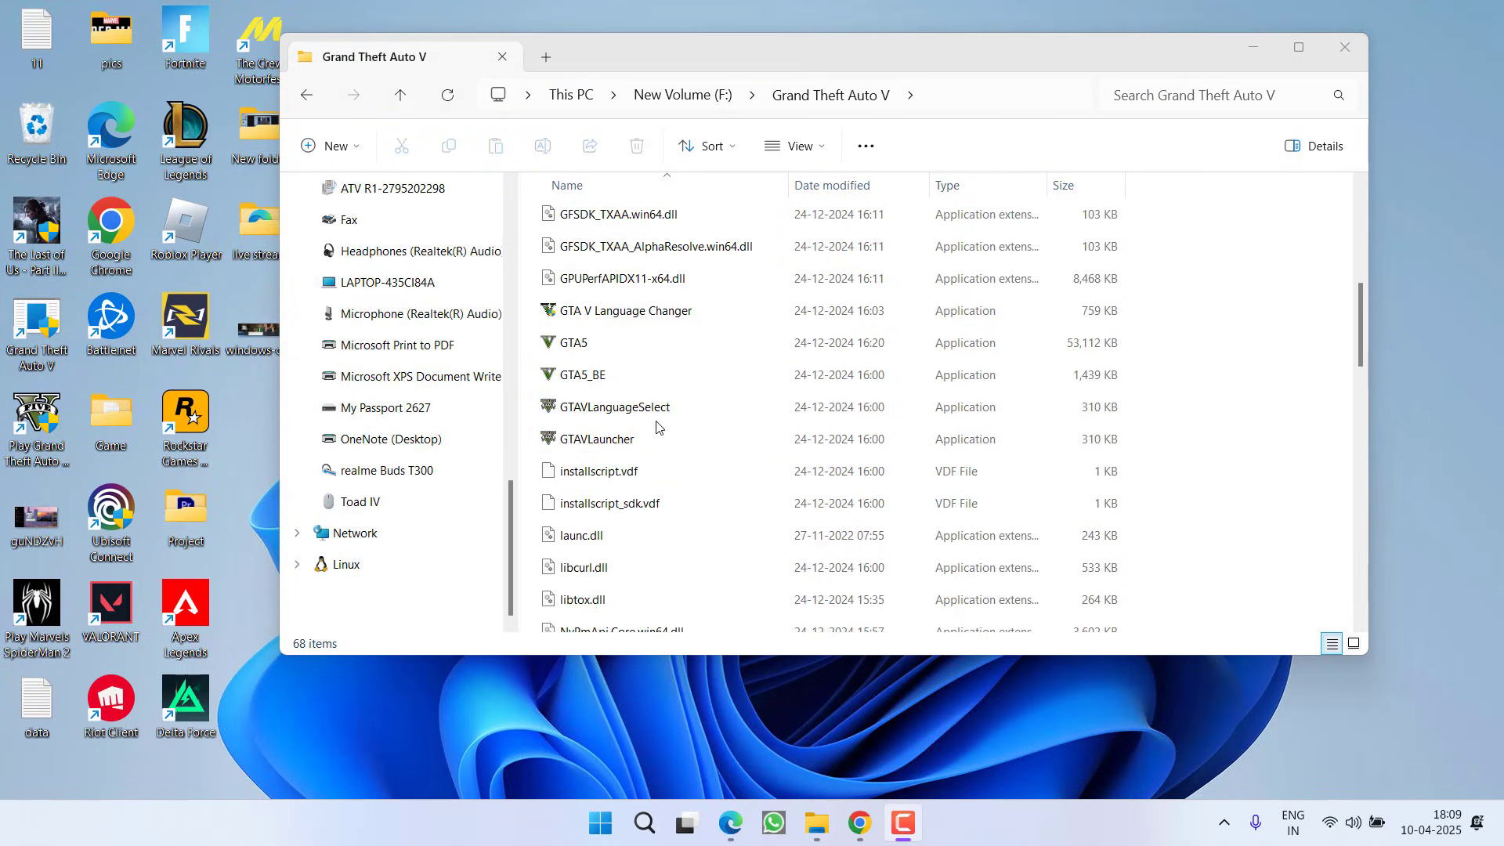
{"action": "left_click", "coordinate": [583, 348]}
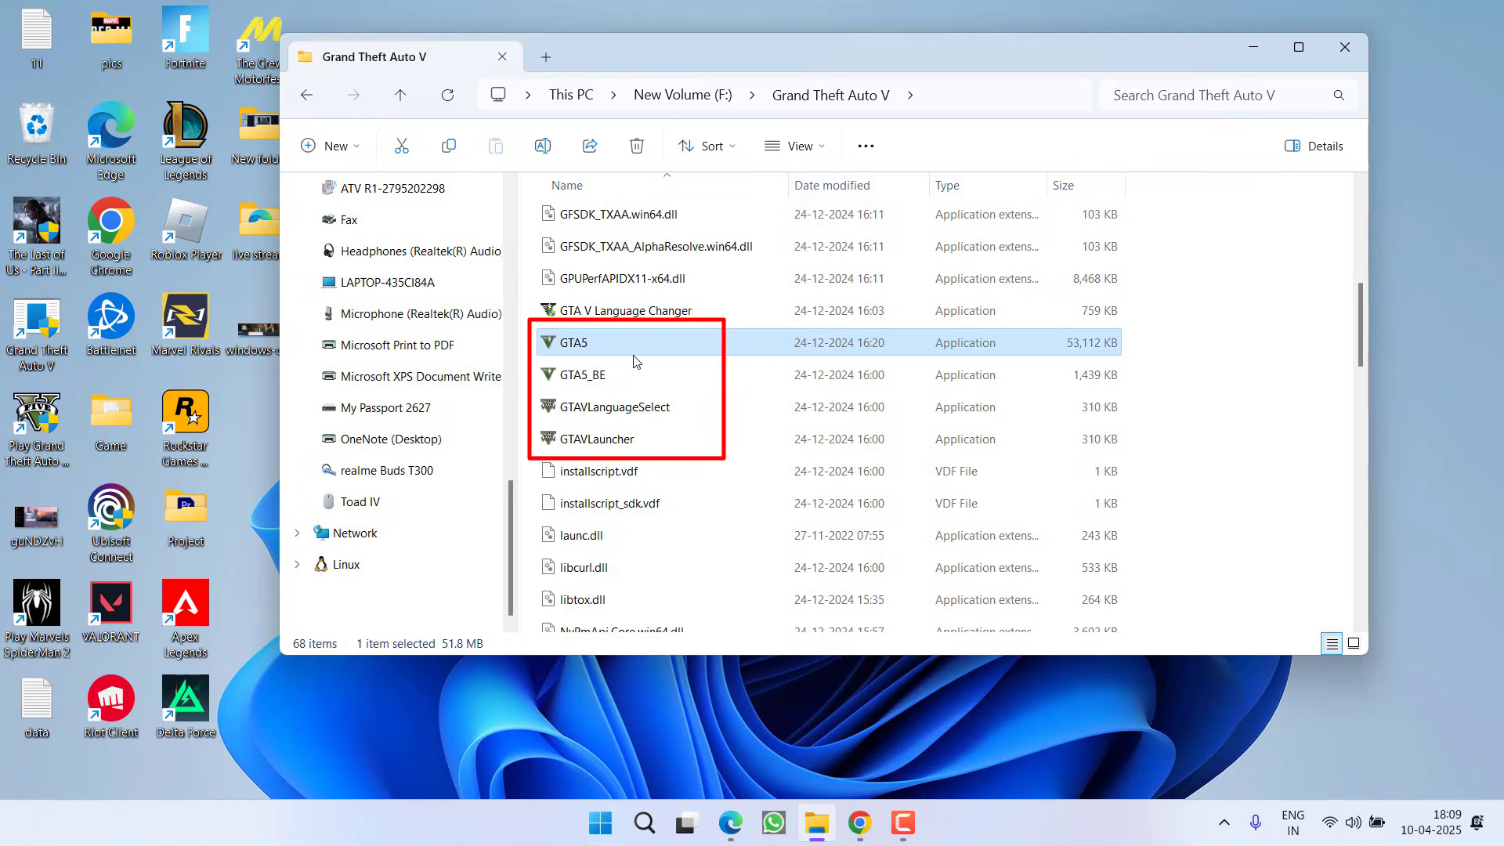
{"action": "left_click", "coordinate": [670, 429], "text": "ctrl"}
{"action": "scroll", "coordinate": [671, 427], "scroll_direction": "down", "scroll_amount": 2}
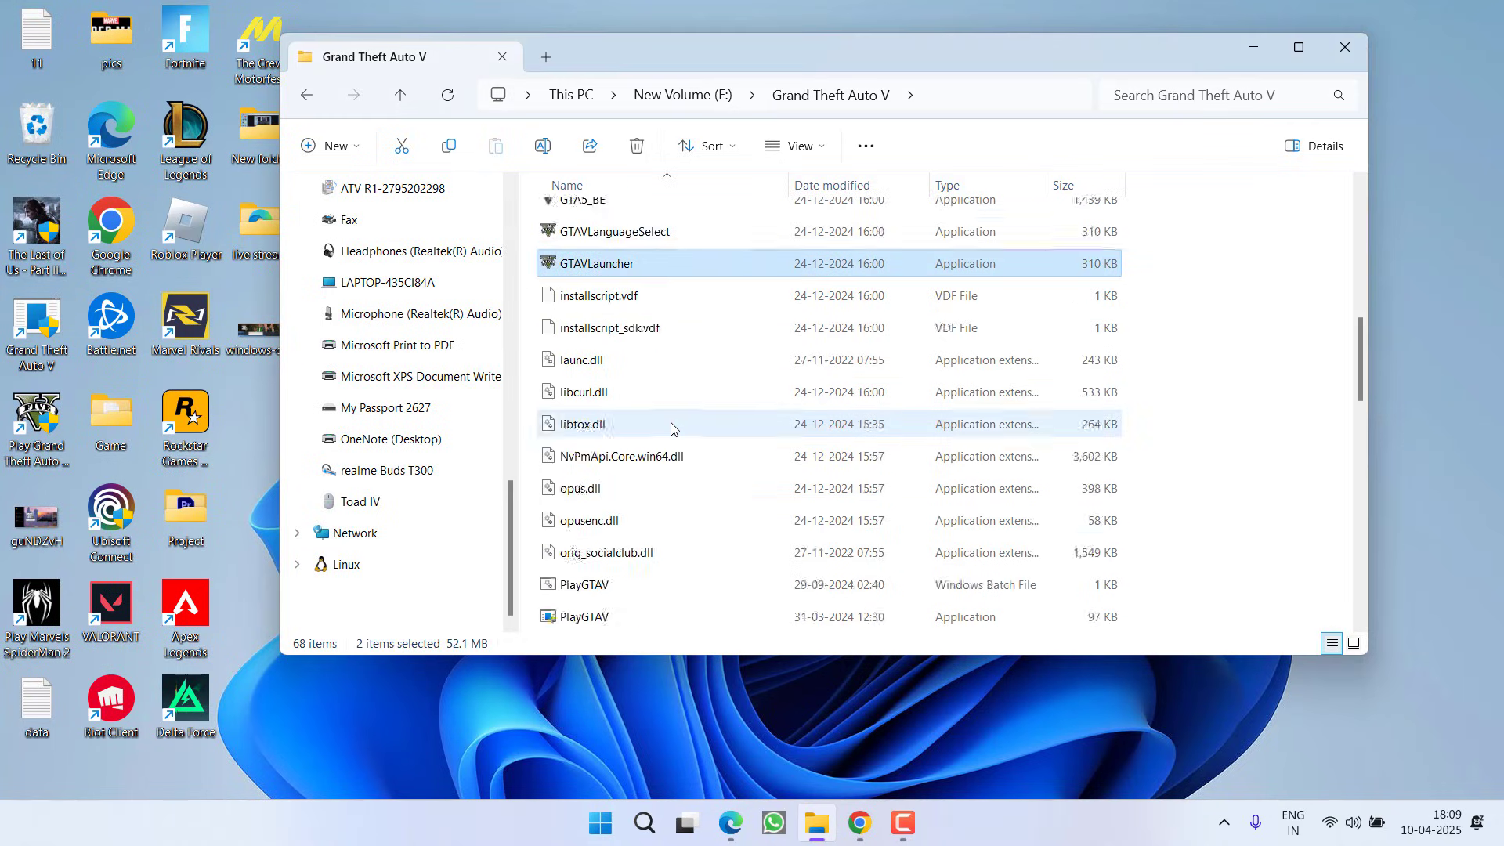
{"action": "scroll", "coordinate": [670, 427], "scroll_direction": "down", "scroll_amount": 3}
Tick 'Run this program as an administrator' in PlayGTAV's Compatibility properties, then apply and OK.
{"action": "left_click", "coordinate": [597, 332]}
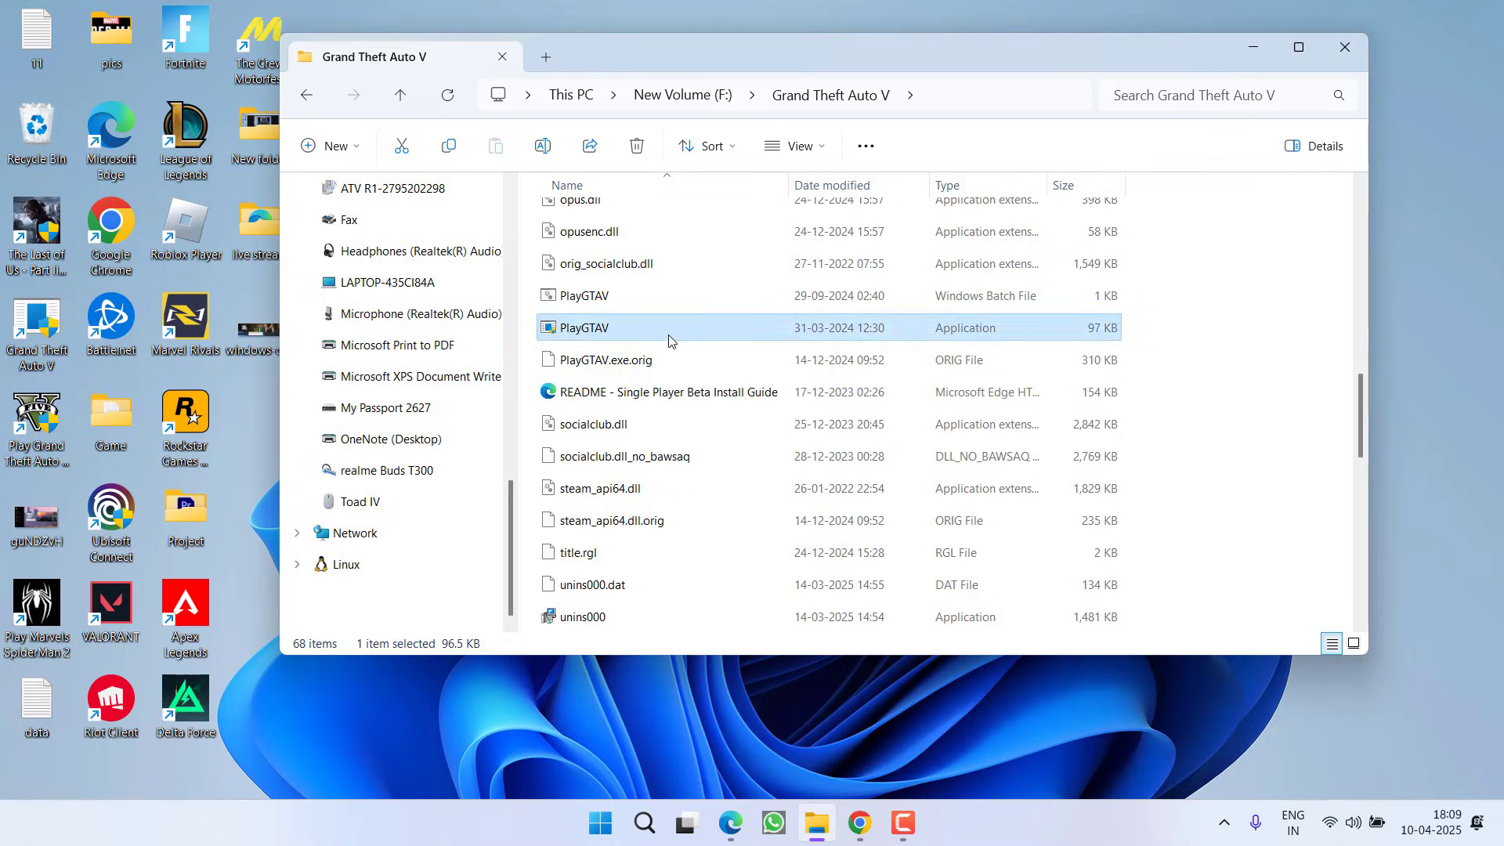
{"action": "right_click", "coordinate": [575, 329]}
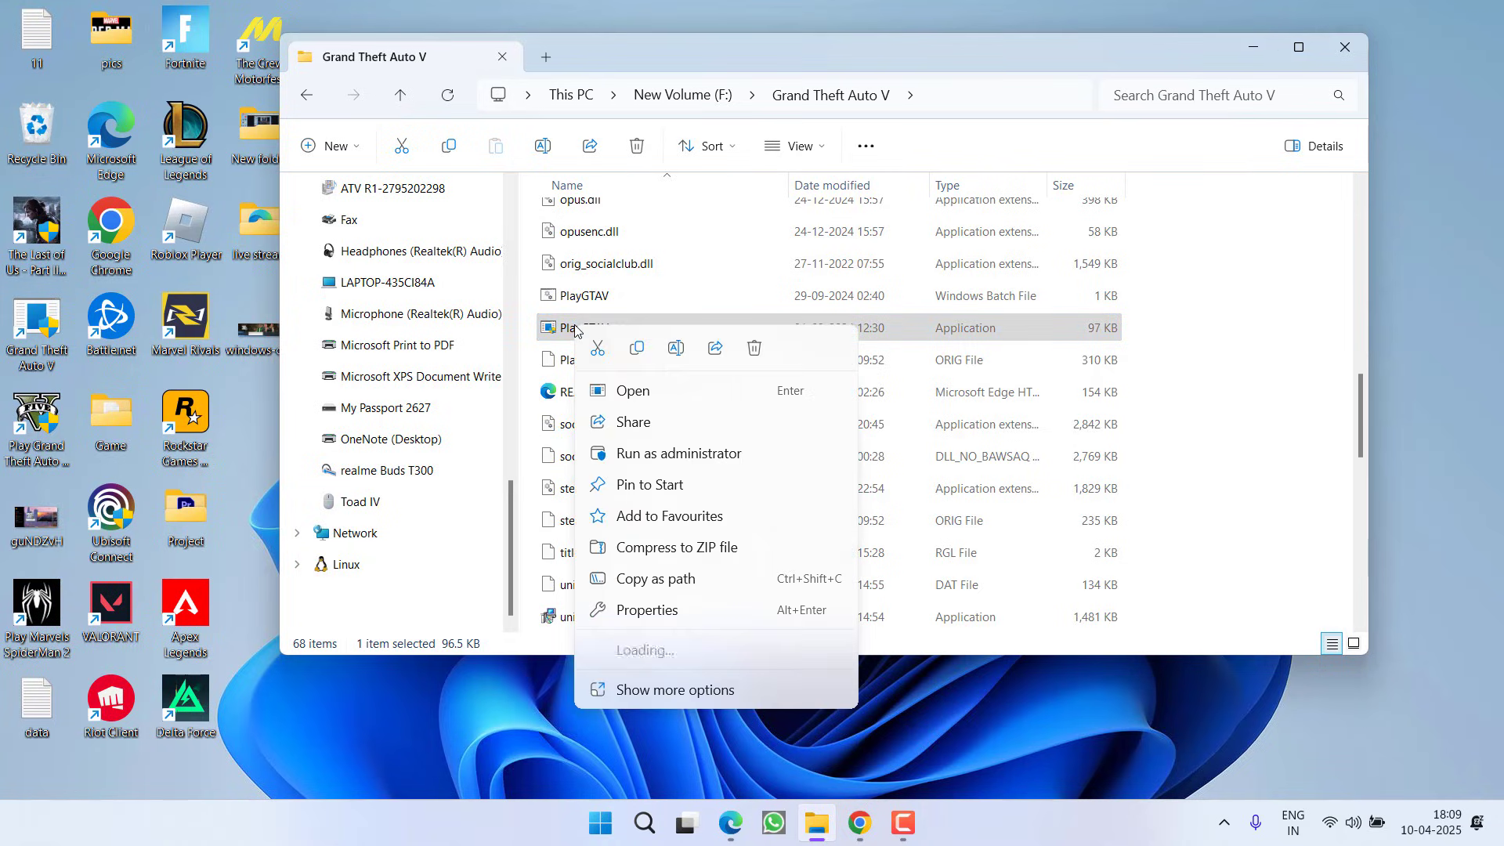
{"action": "left_click", "coordinate": [646, 610]}
{"action": "left_click", "coordinate": [690, 310]}
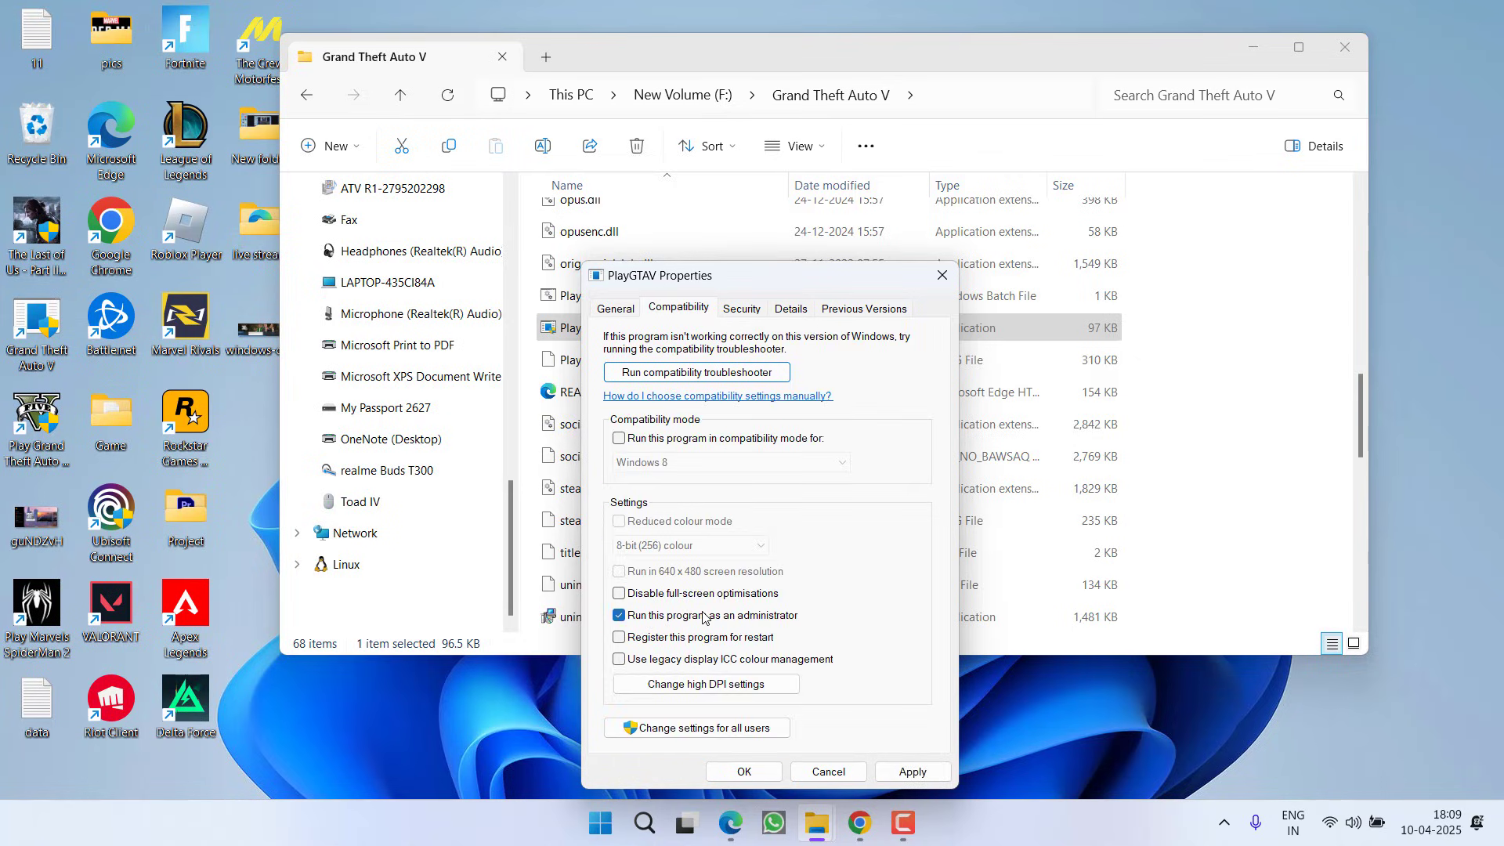
{"action": "left_click", "coordinate": [882, 767]}
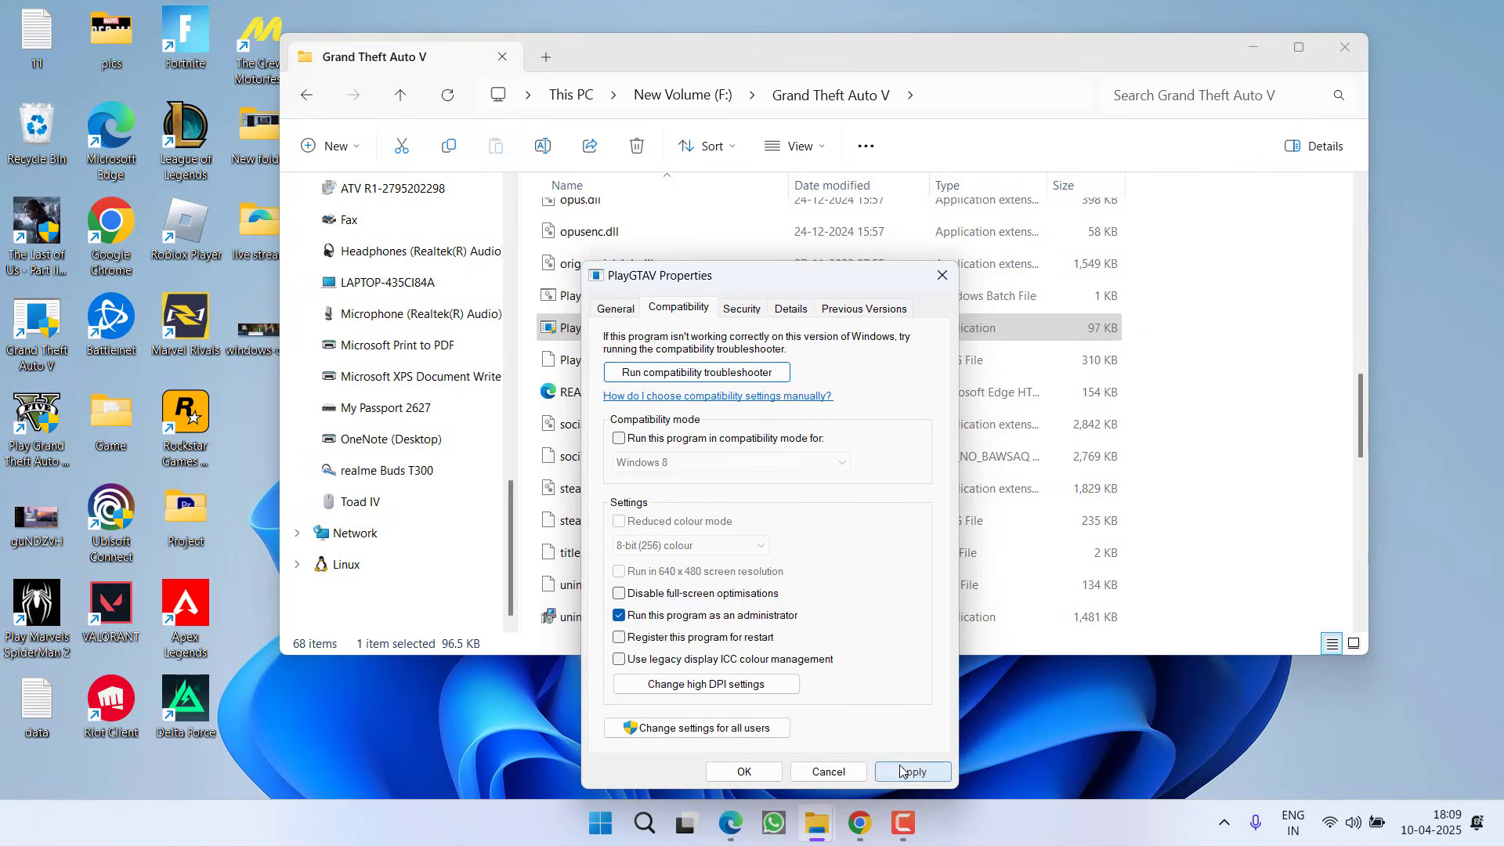
{"action": "left_click", "coordinate": [744, 771]}
Reselect the GTA5 and GTAVLauncher applications in the file list.
{"action": "scroll", "coordinate": [605, 526], "scroll_direction": "up", "scroll_amount": 5}
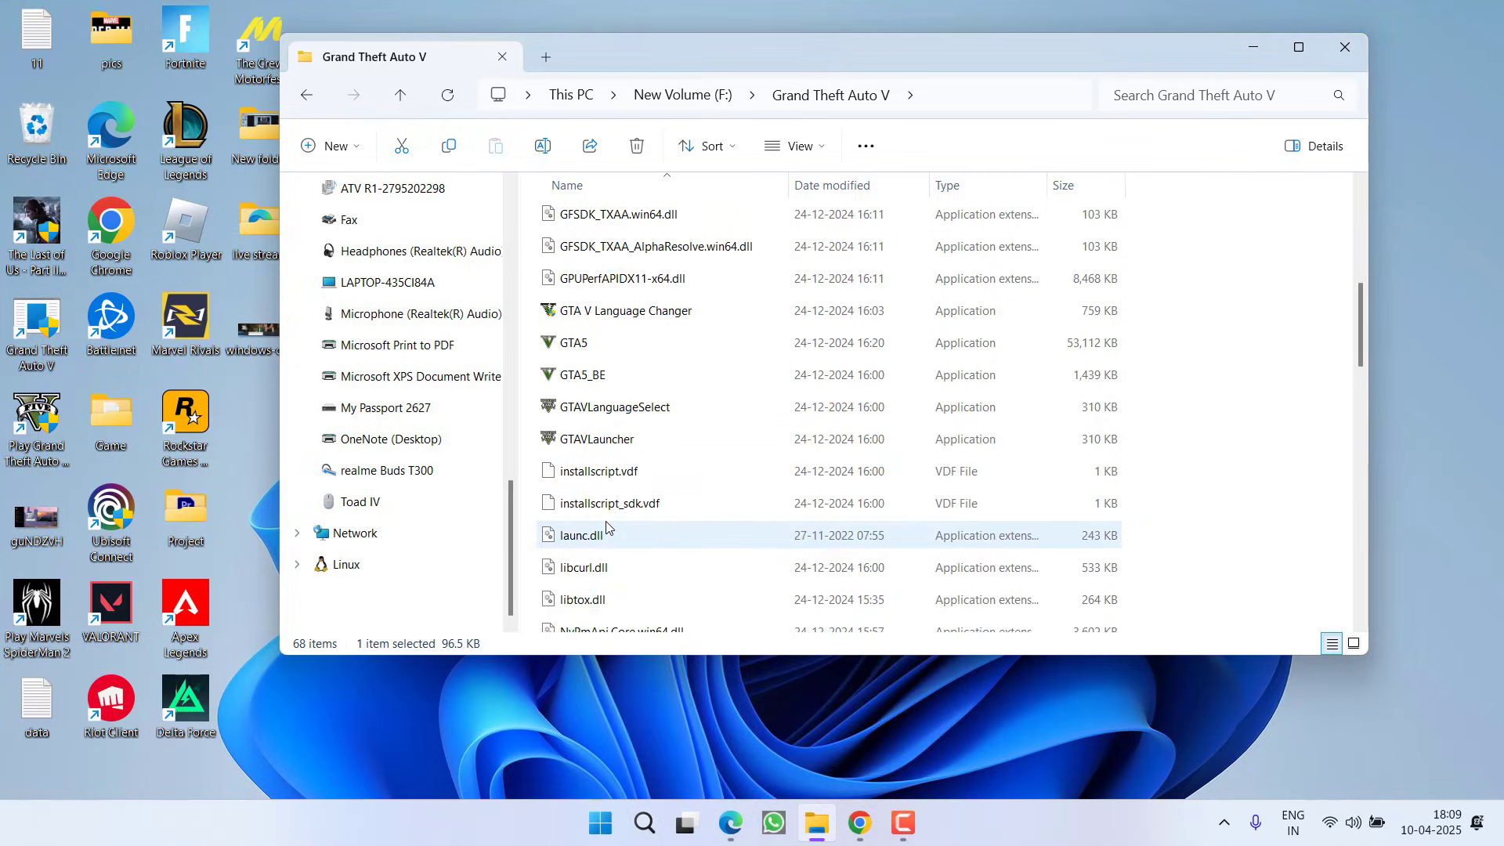
{"action": "left_click", "coordinate": [587, 344]}
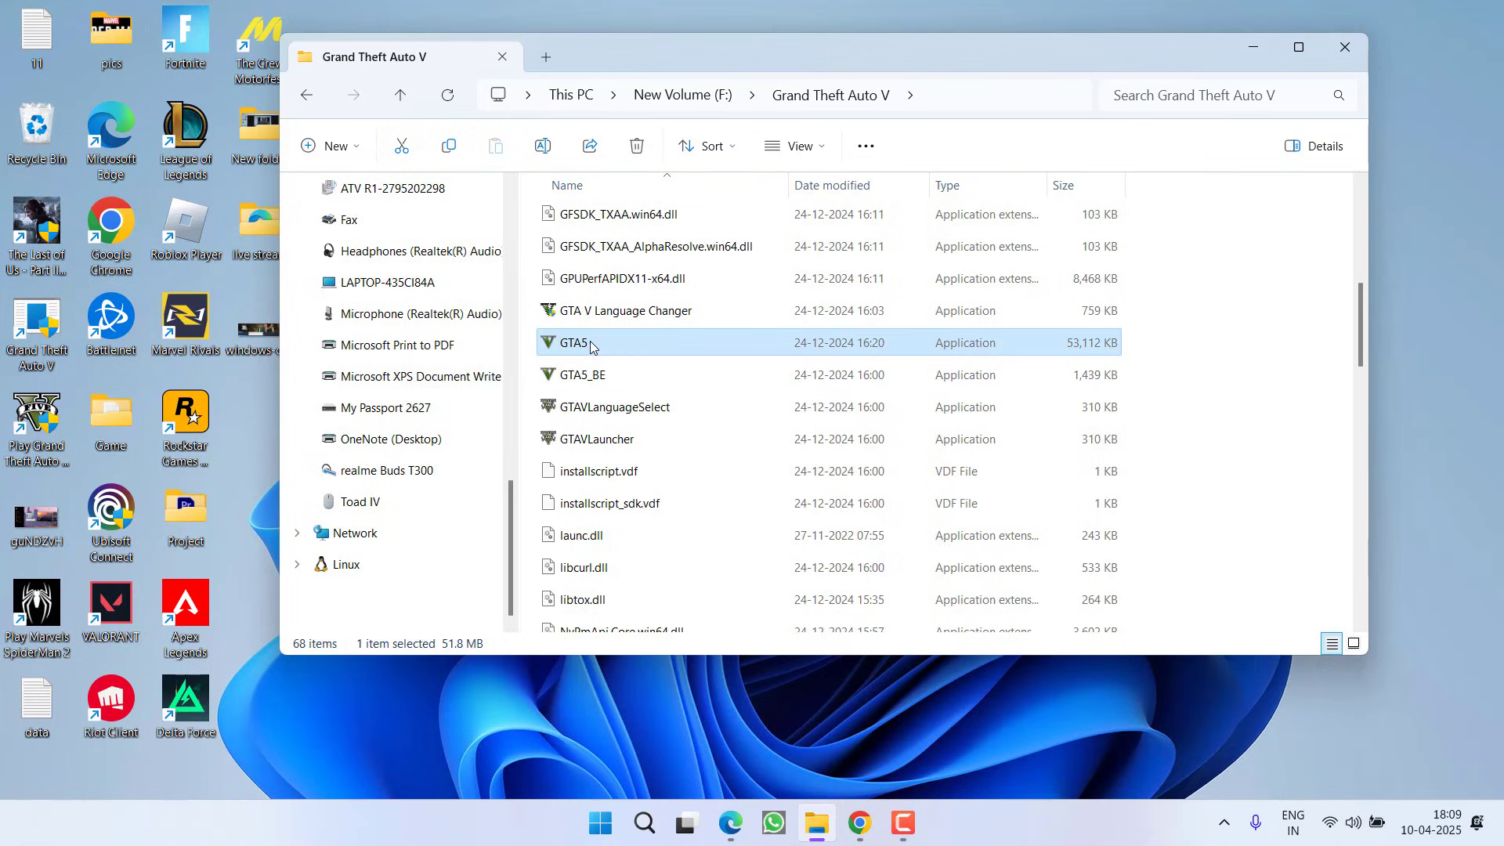
{"action": "left_click", "coordinate": [614, 442]}
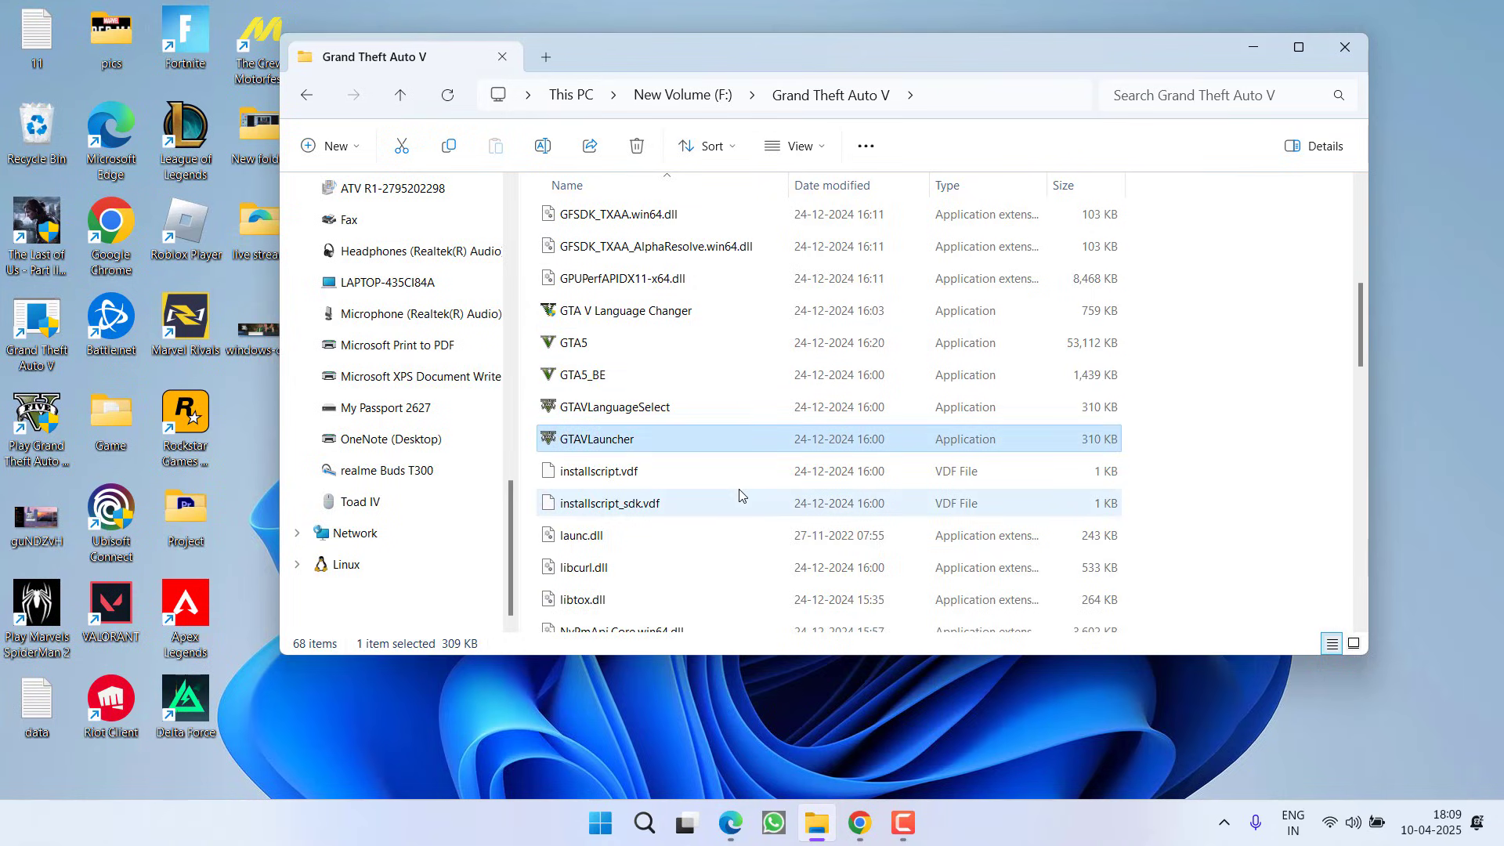
{"action": "scroll", "coordinate": [705, 438], "scroll_direction": "up", "scroll_amount": 6}
Enable 'Run this program as an administrator' for BattlEye's BEService_x64, then go back to Grand Theft Auto V.
{"action": "double_click", "coordinate": [595, 286]}
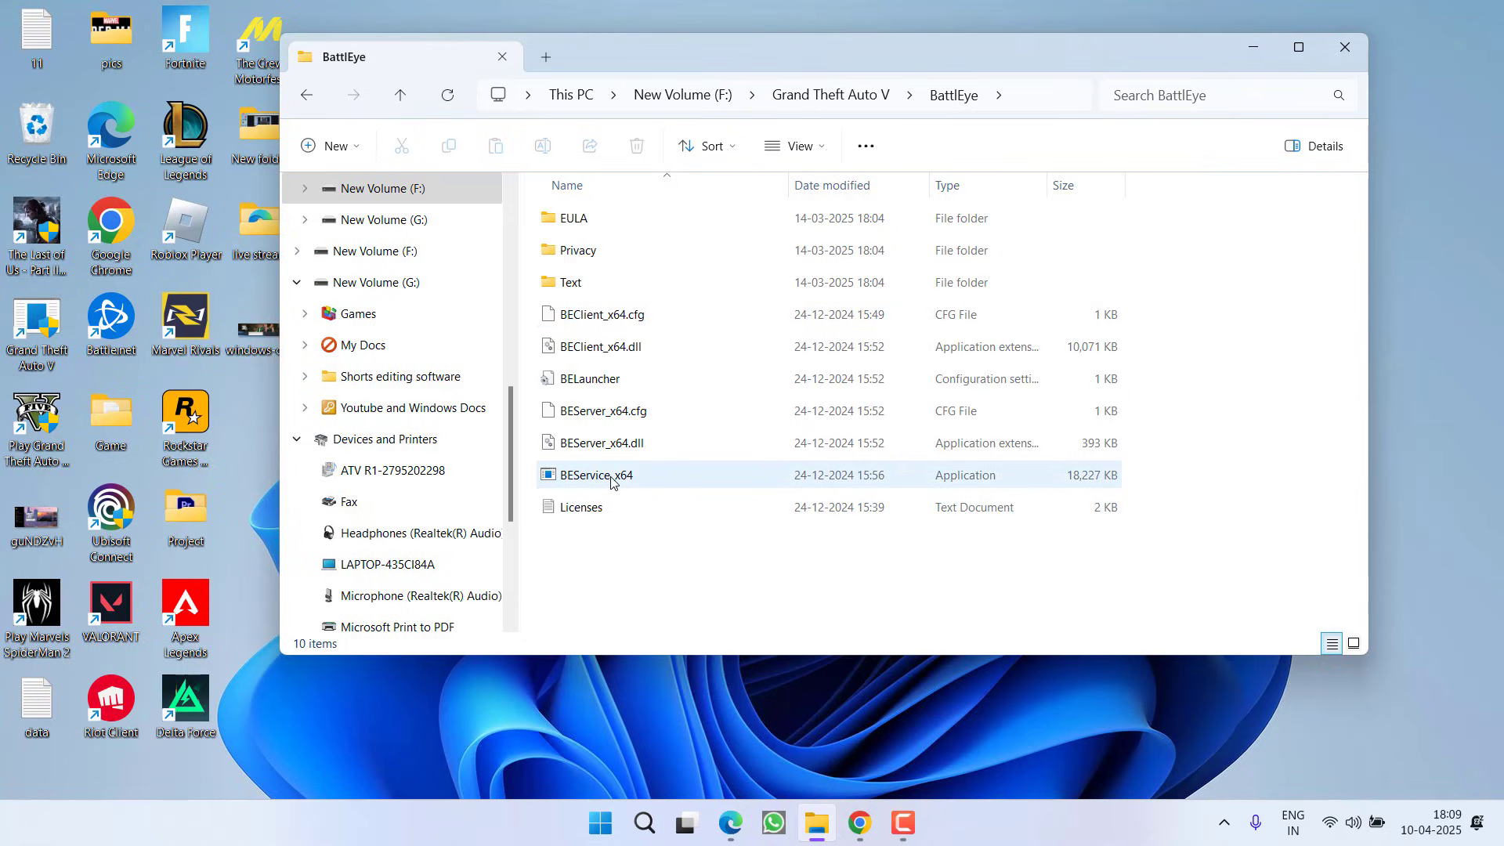
{"action": "left_click", "coordinate": [613, 477]}
{"action": "right_click", "coordinate": [617, 476]}
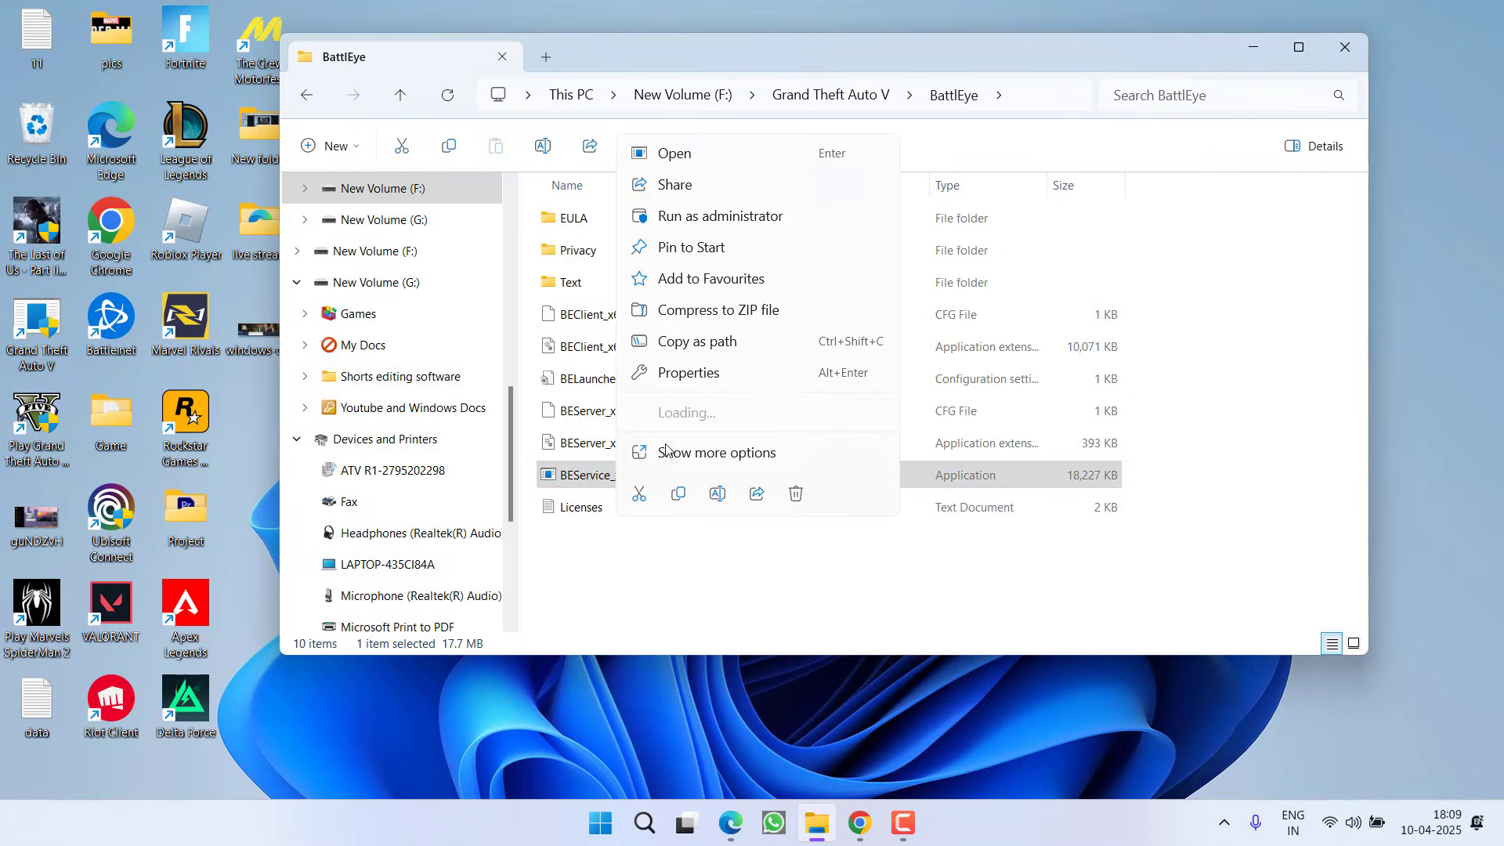
{"action": "left_click", "coordinate": [686, 372]}
{"action": "left_click", "coordinate": [807, 313]}
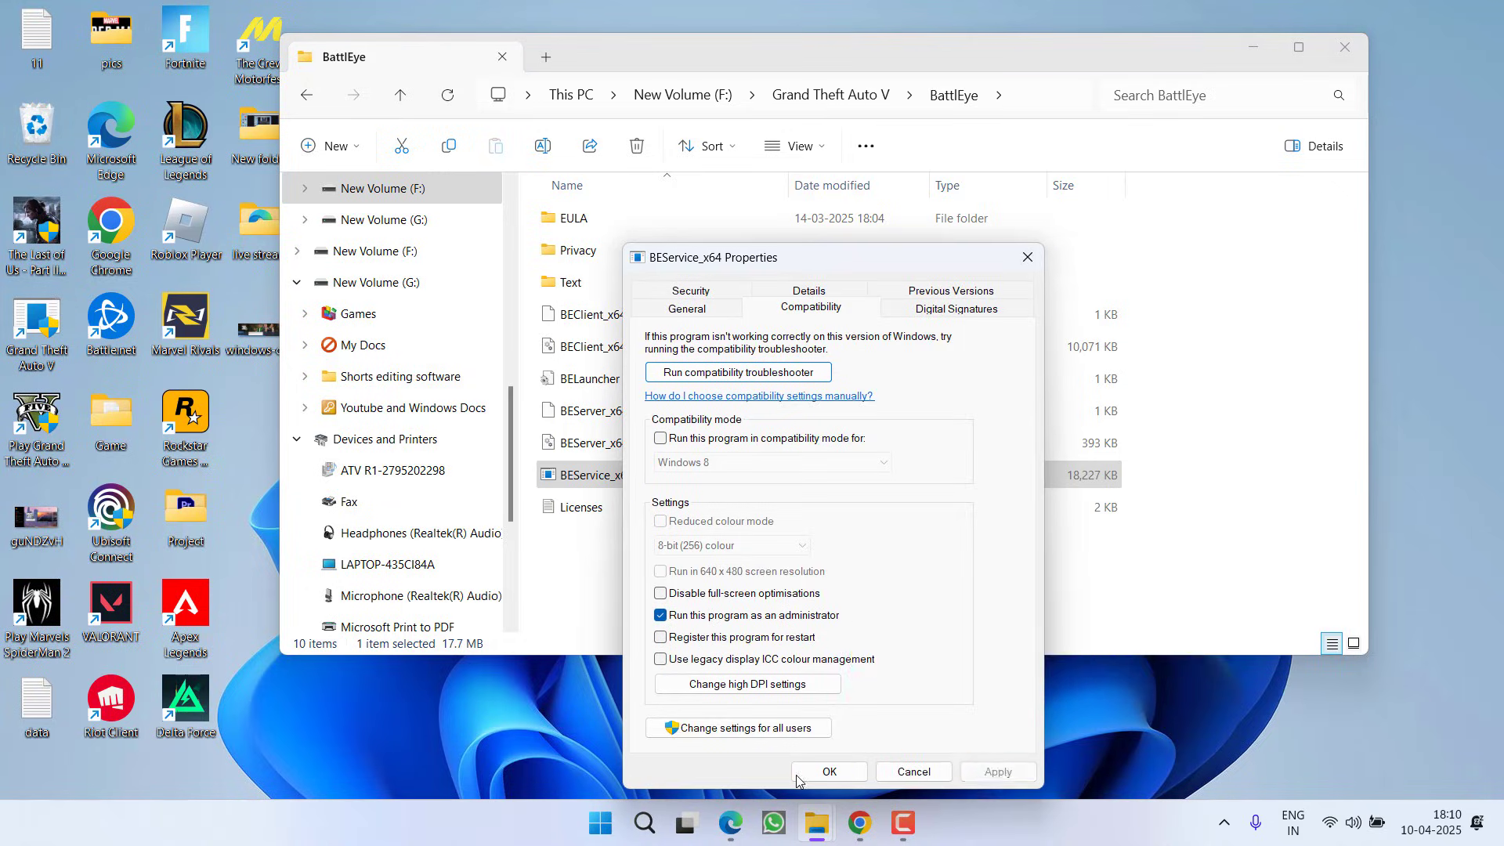
{"action": "left_click", "coordinate": [829, 771]}
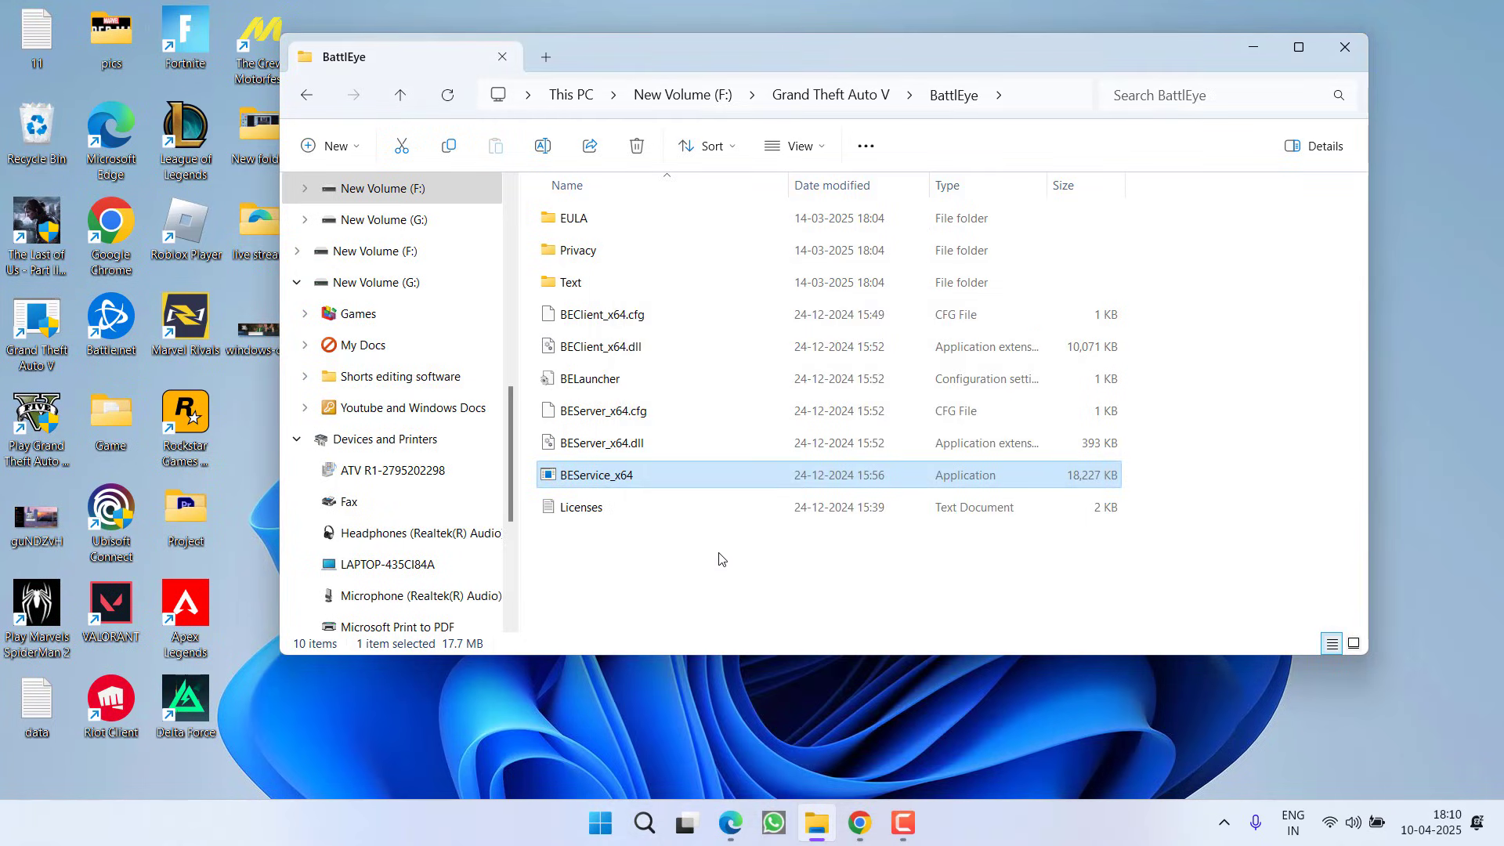
{"action": "left_click", "coordinate": [820, 96]}
Run the compatibility troubleshooter on GTA5, then close Get Help and the Grand Theft Auto V window.
{"action": "scroll", "coordinate": [686, 462], "scroll_direction": "down", "scroll_amount": 4}
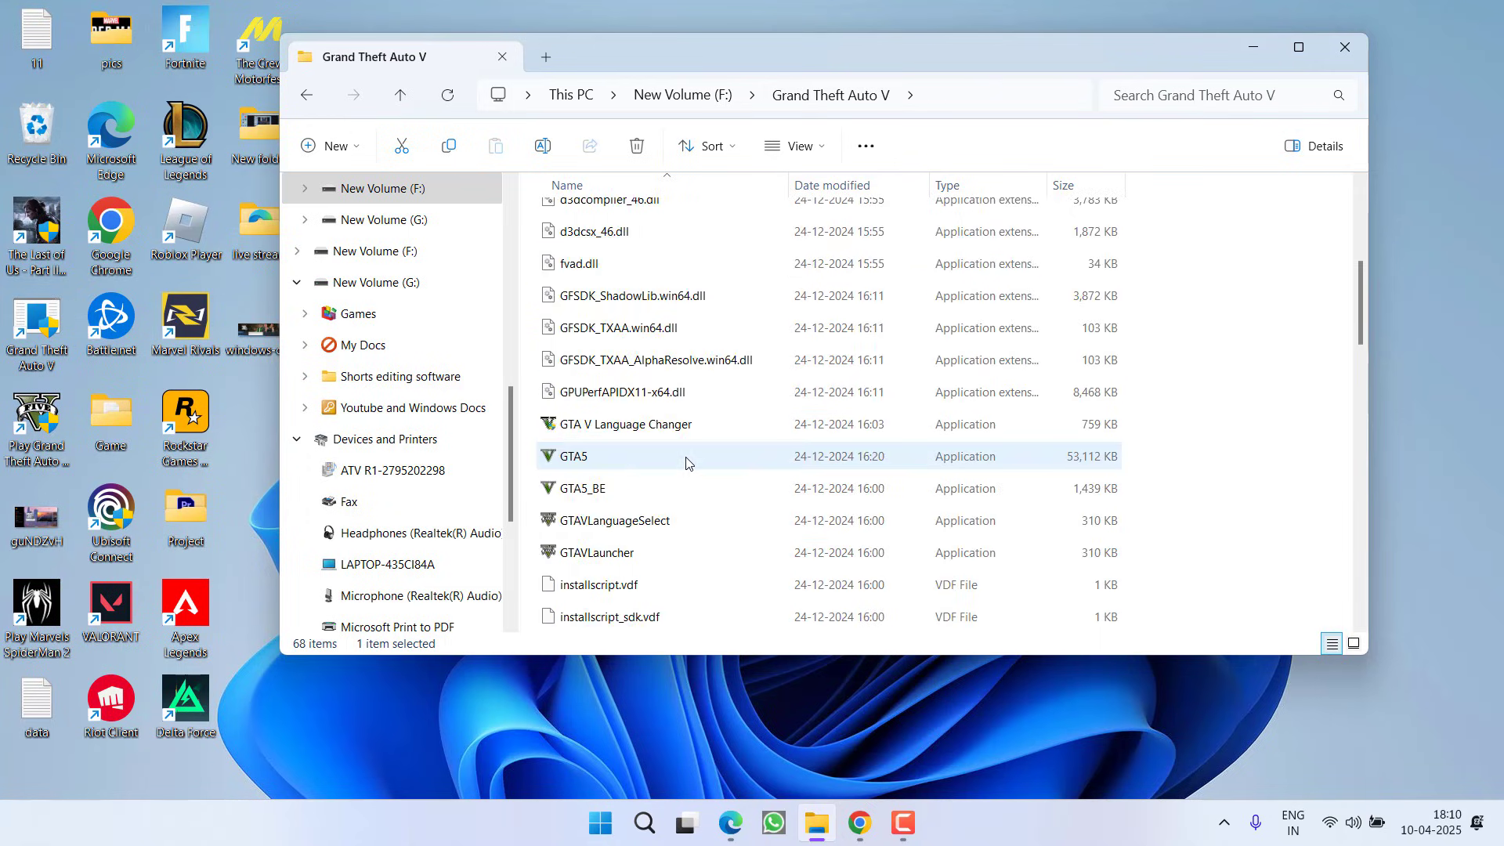
{"action": "right_click", "coordinate": [568, 458]}
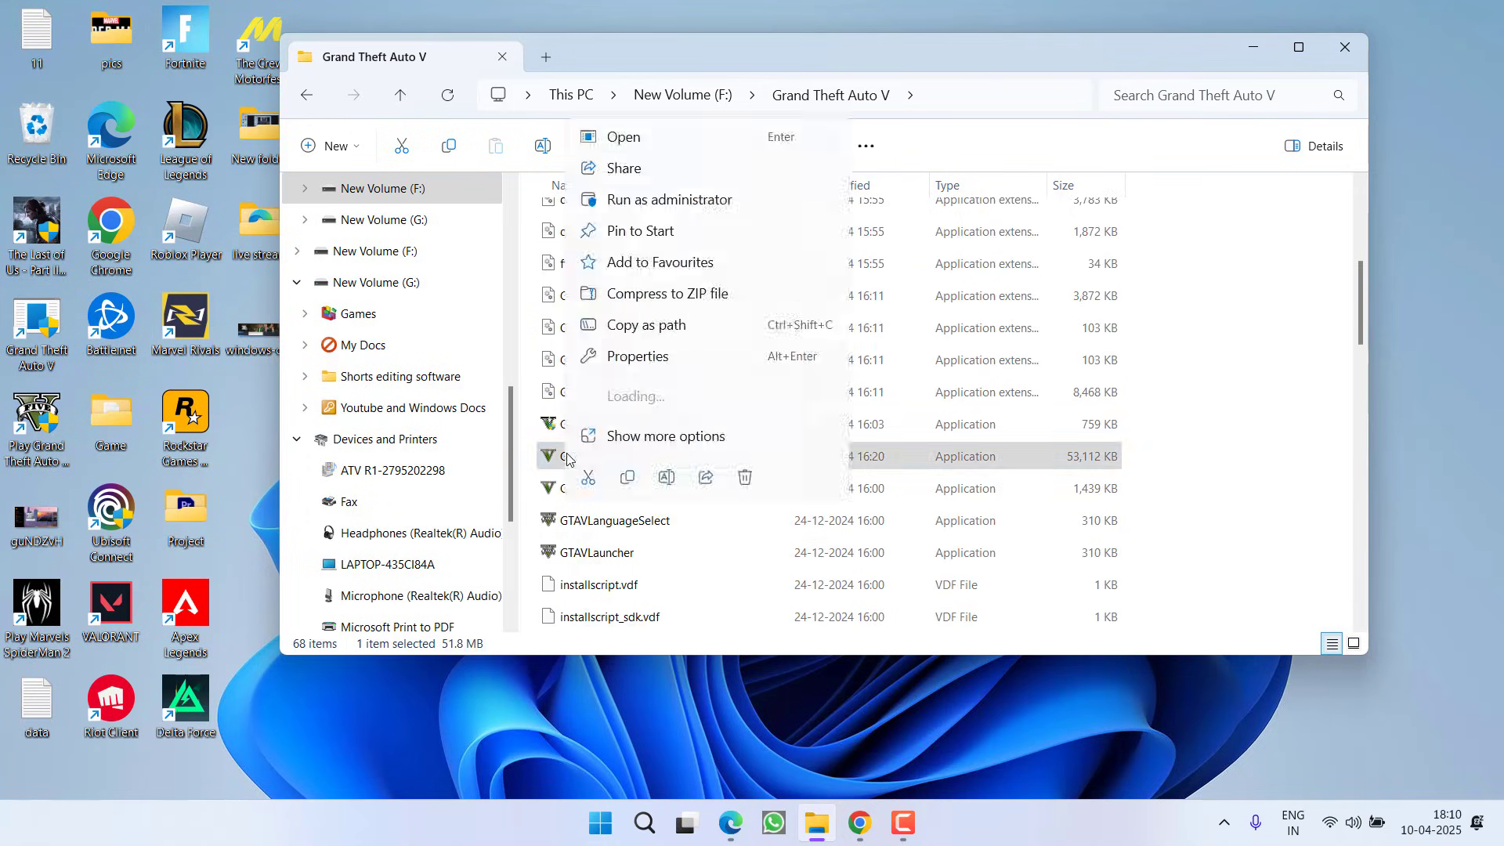
{"action": "left_click", "coordinate": [689, 438]}
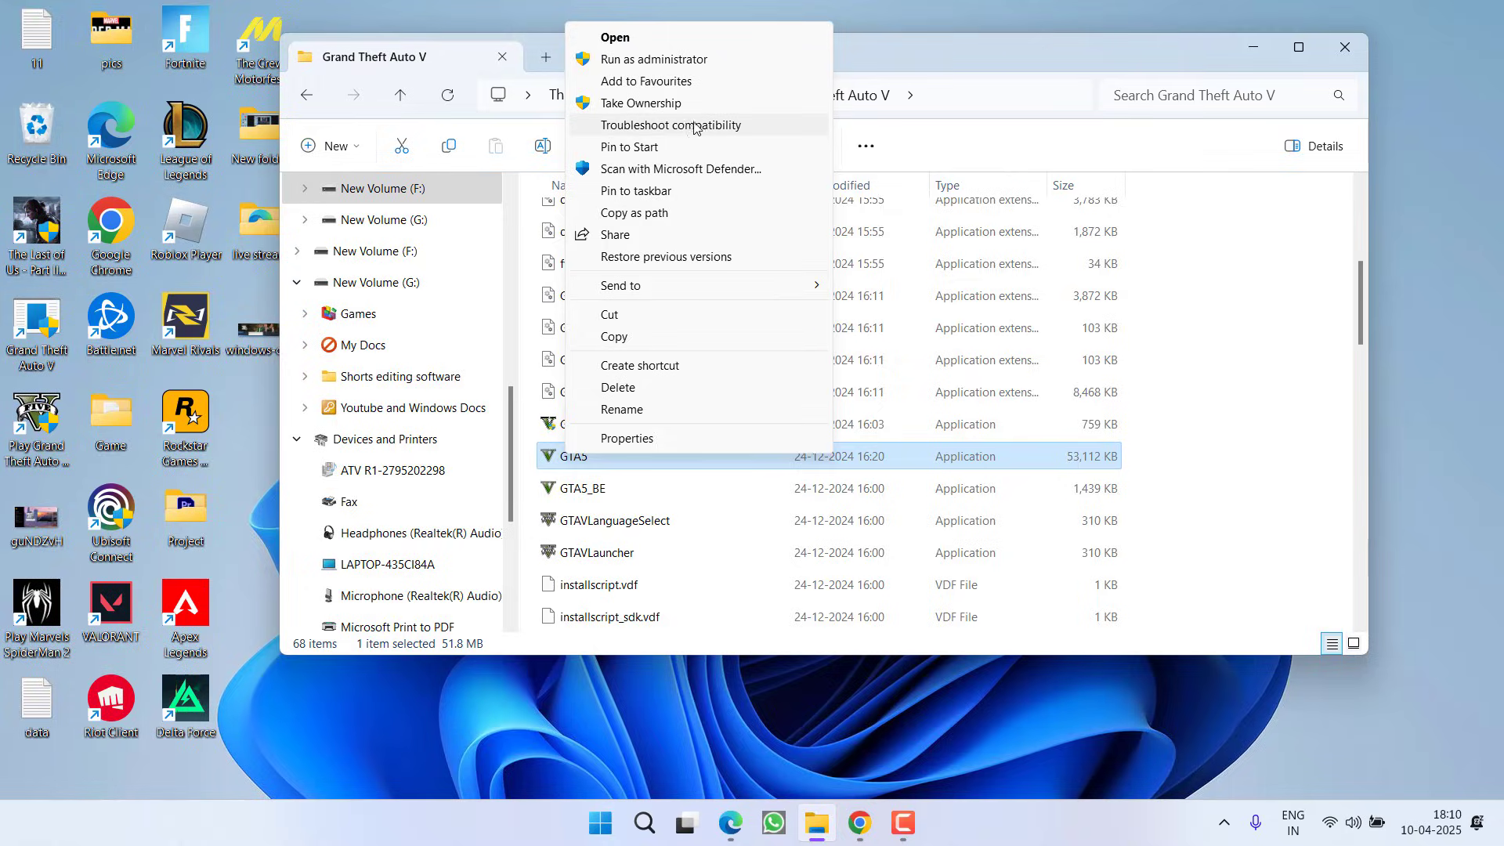
{"action": "left_click", "coordinate": [692, 125]}
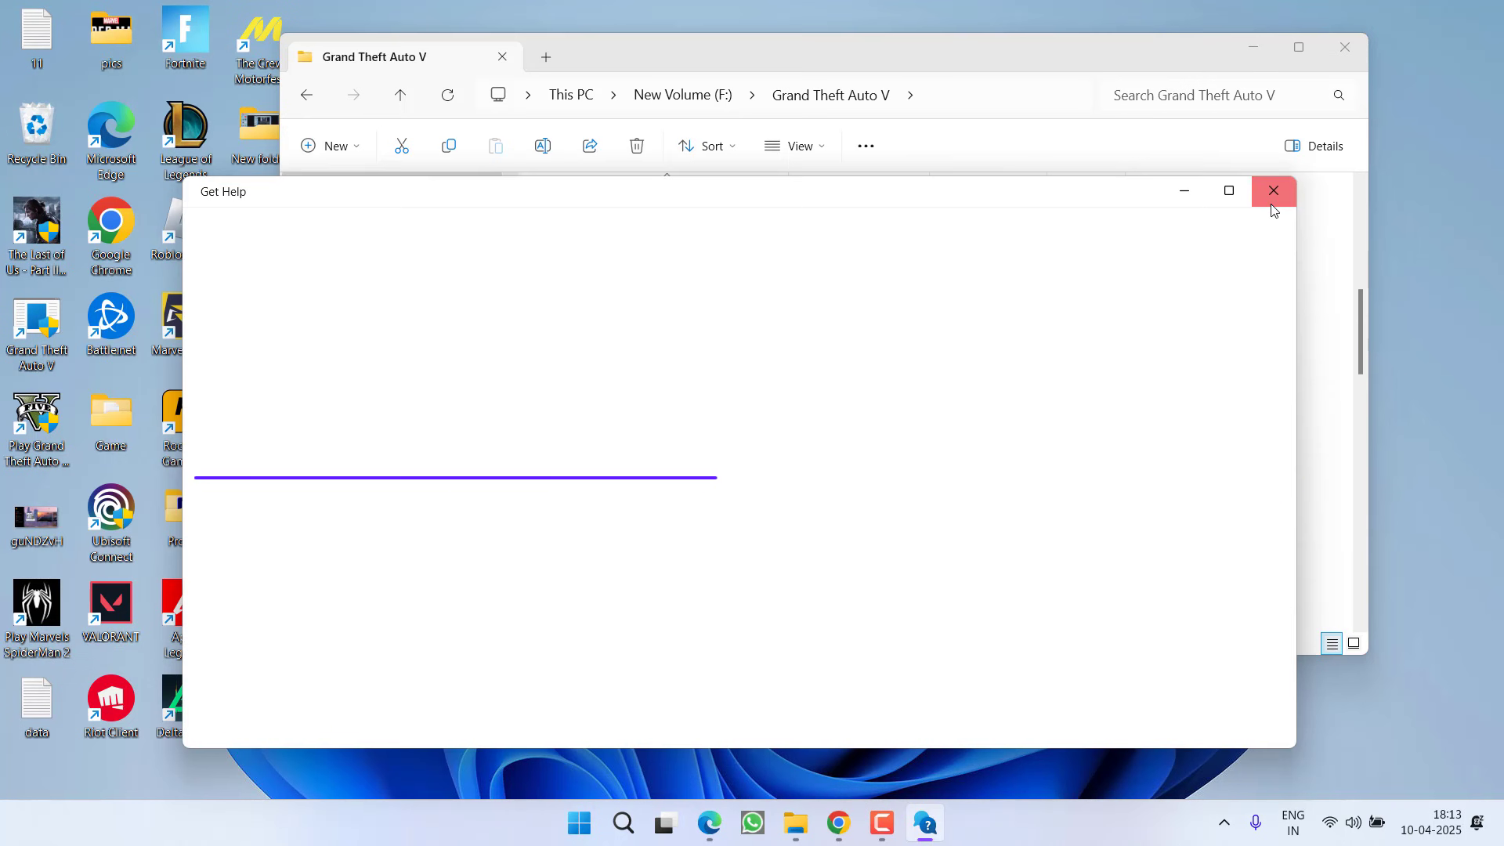
{"action": "left_click", "coordinate": [1272, 192]}
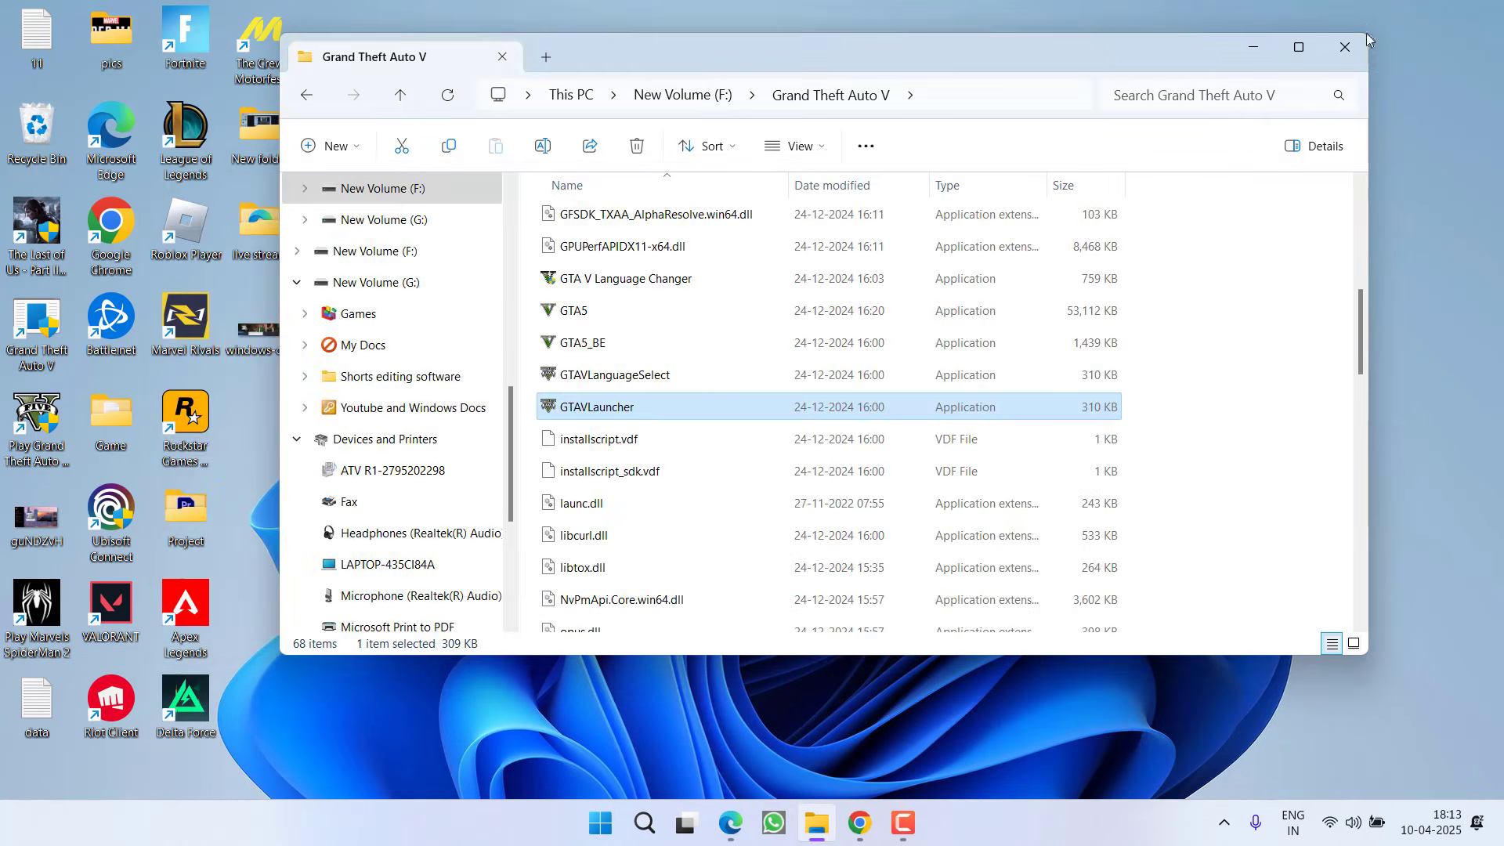
{"action": "left_click", "coordinate": [1344, 47]}
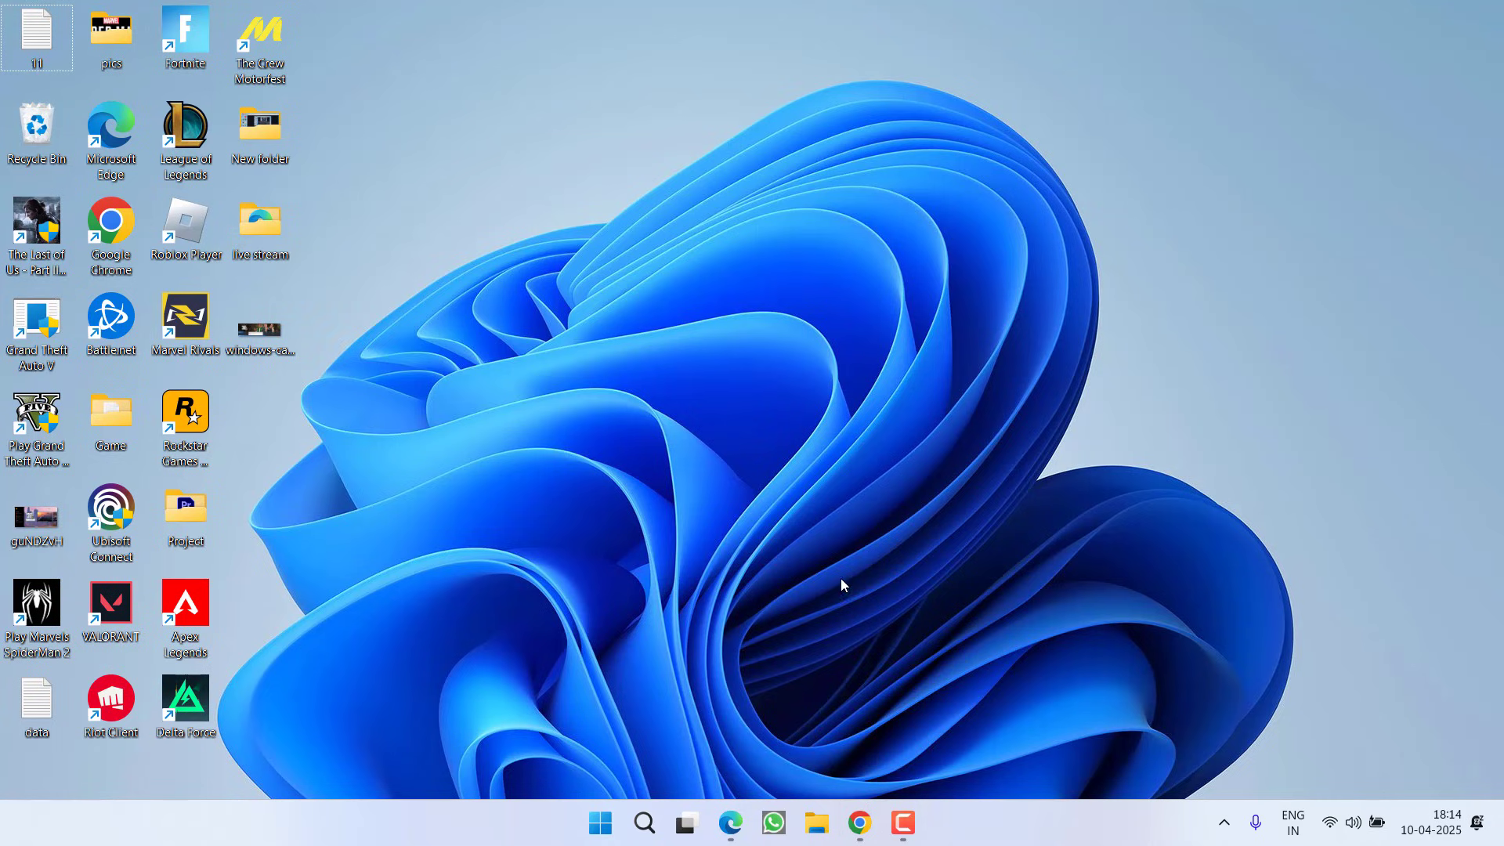
Download the Free Portable Revo Uninstaller zip and save it to the Desktop.
{"action": "left_click", "coordinate": [859, 821]}
{"action": "scroll", "coordinate": [439, 355], "scroll_direction": "down", "scroll_amount": 6}
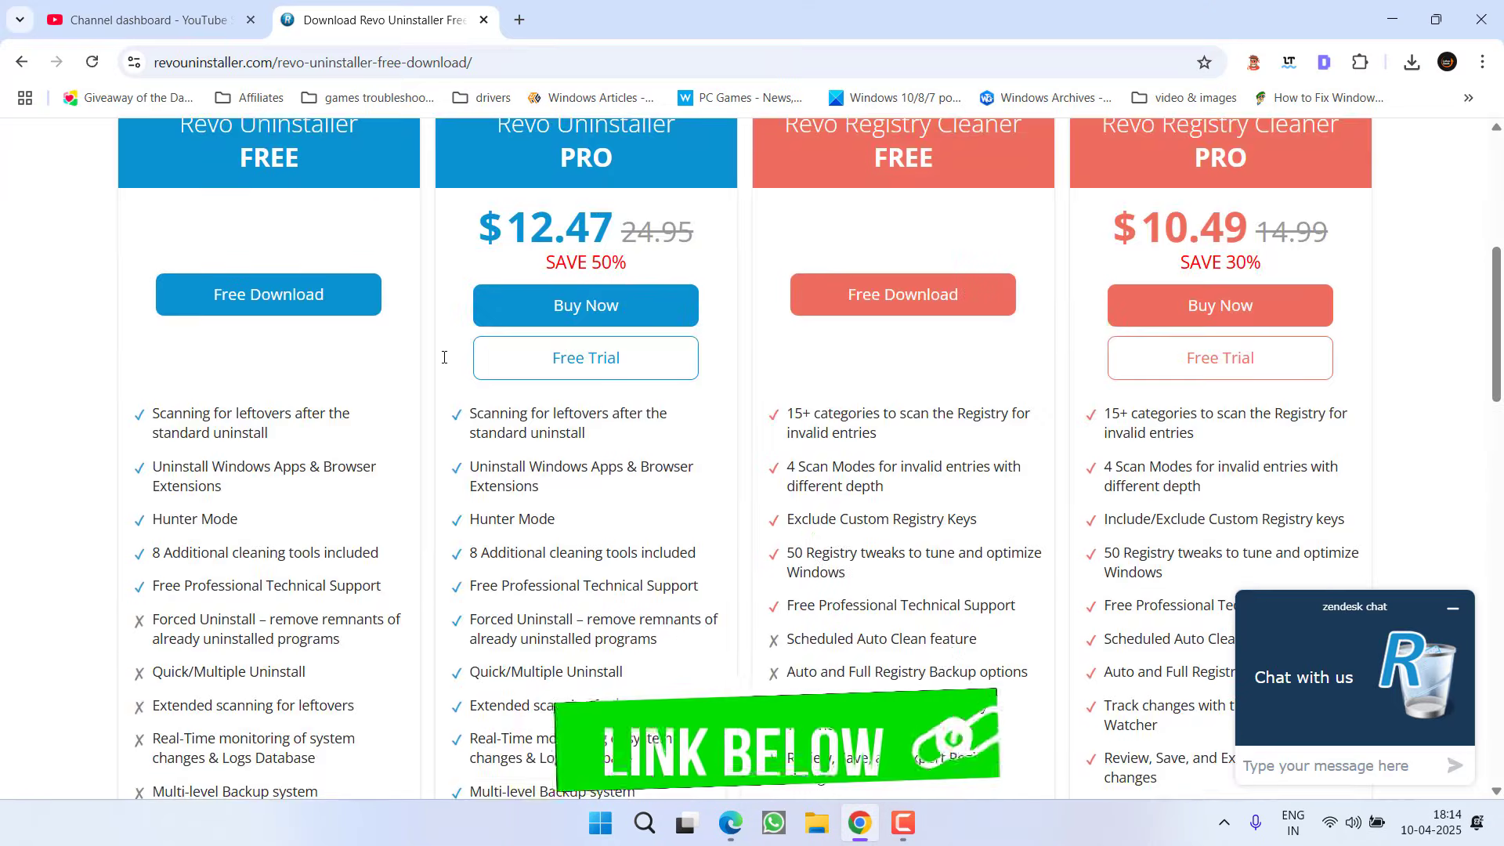
{"action": "scroll", "coordinate": [439, 355], "scroll_direction": "down", "scroll_amount": 5}
{"action": "scroll", "coordinate": [438, 355], "scroll_direction": "down", "scroll_amount": 1}
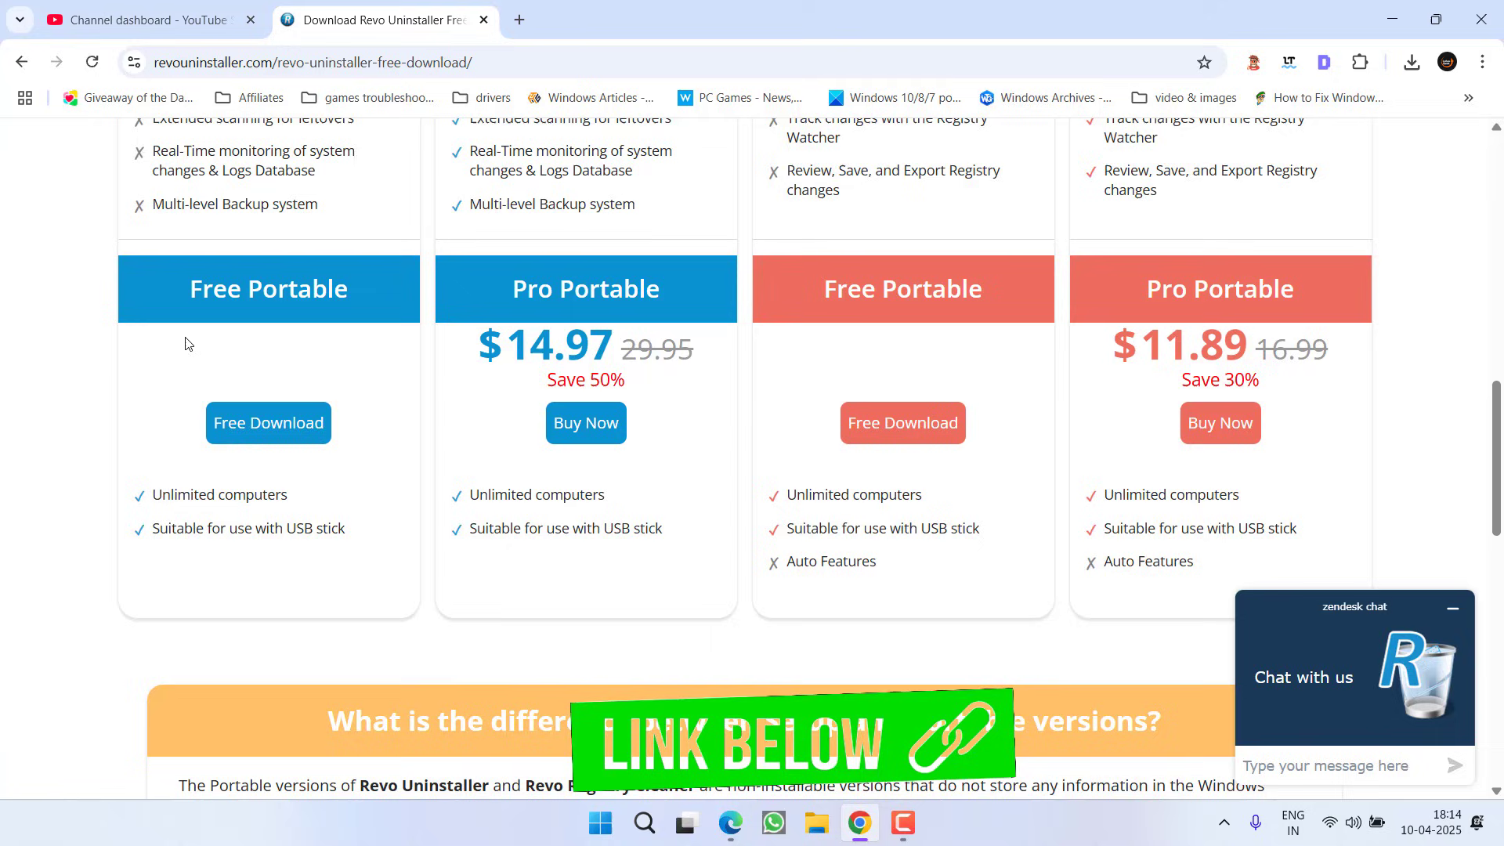
{"action": "left_click", "coordinate": [269, 424]}
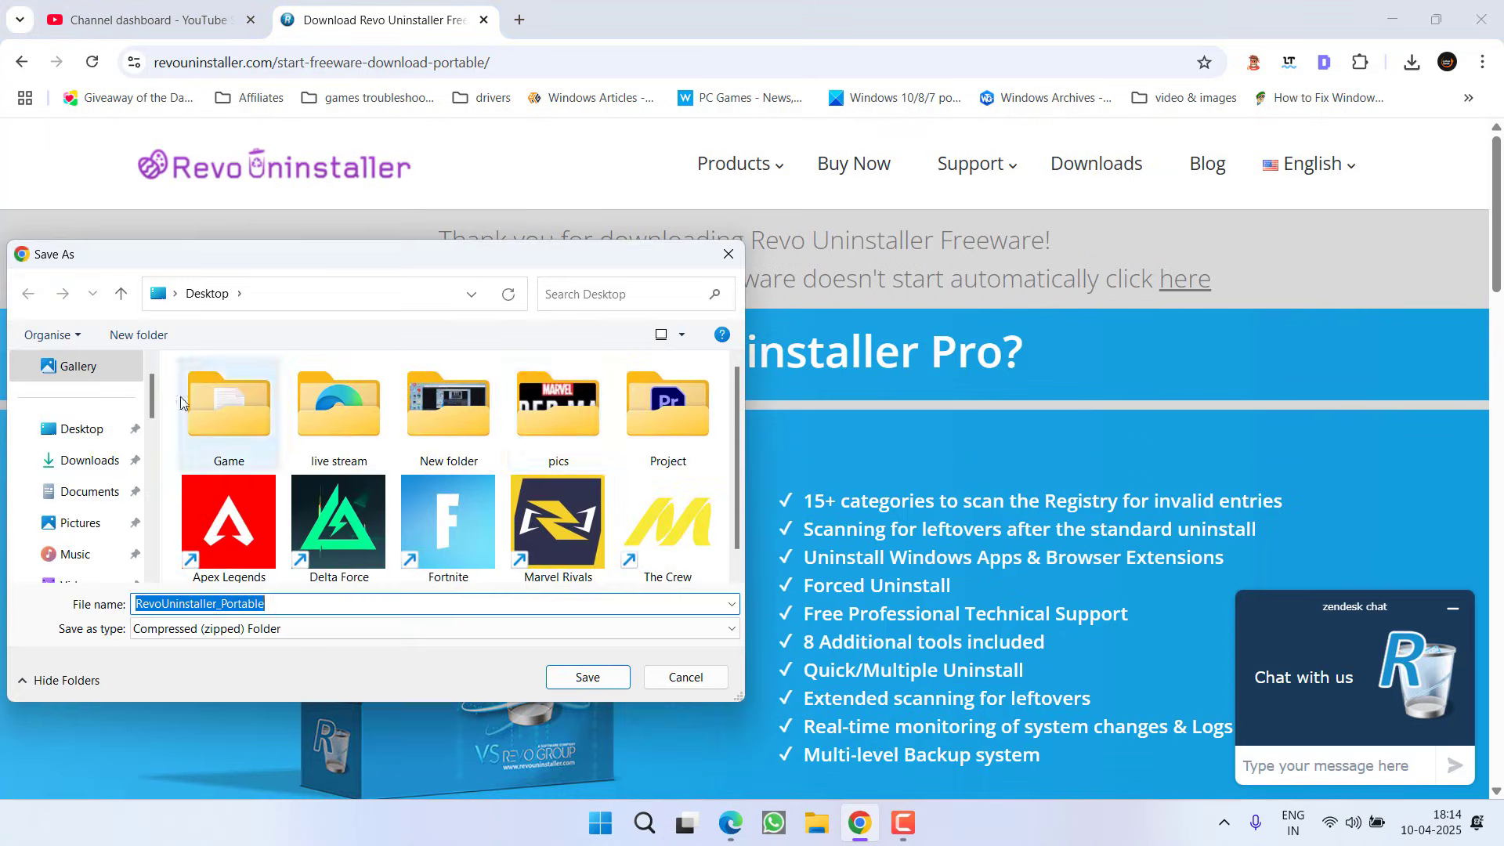
{"action": "left_click", "coordinate": [567, 675]}
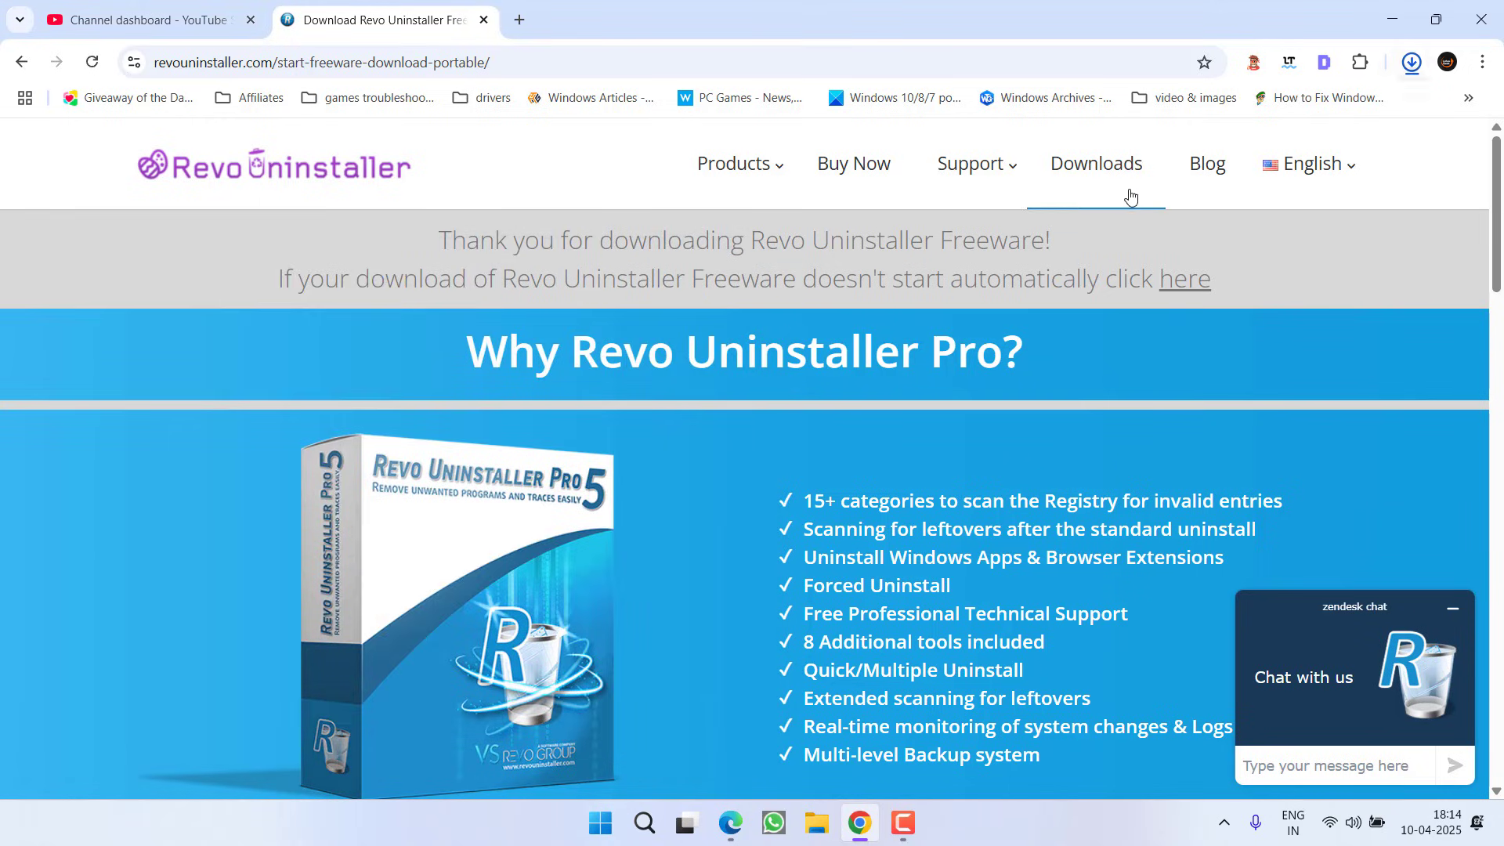
Open RevoUninstaller_Portable.zip and drag its RevoUninstaller_Portable folder onto the Desktop.
{"action": "left_click", "coordinate": [1394, 110]}
{"action": "left_click", "coordinate": [1393, 20]}
{"action": "left_click_drag", "start_coordinate": [624, 227], "coordinate": [491, 708]}
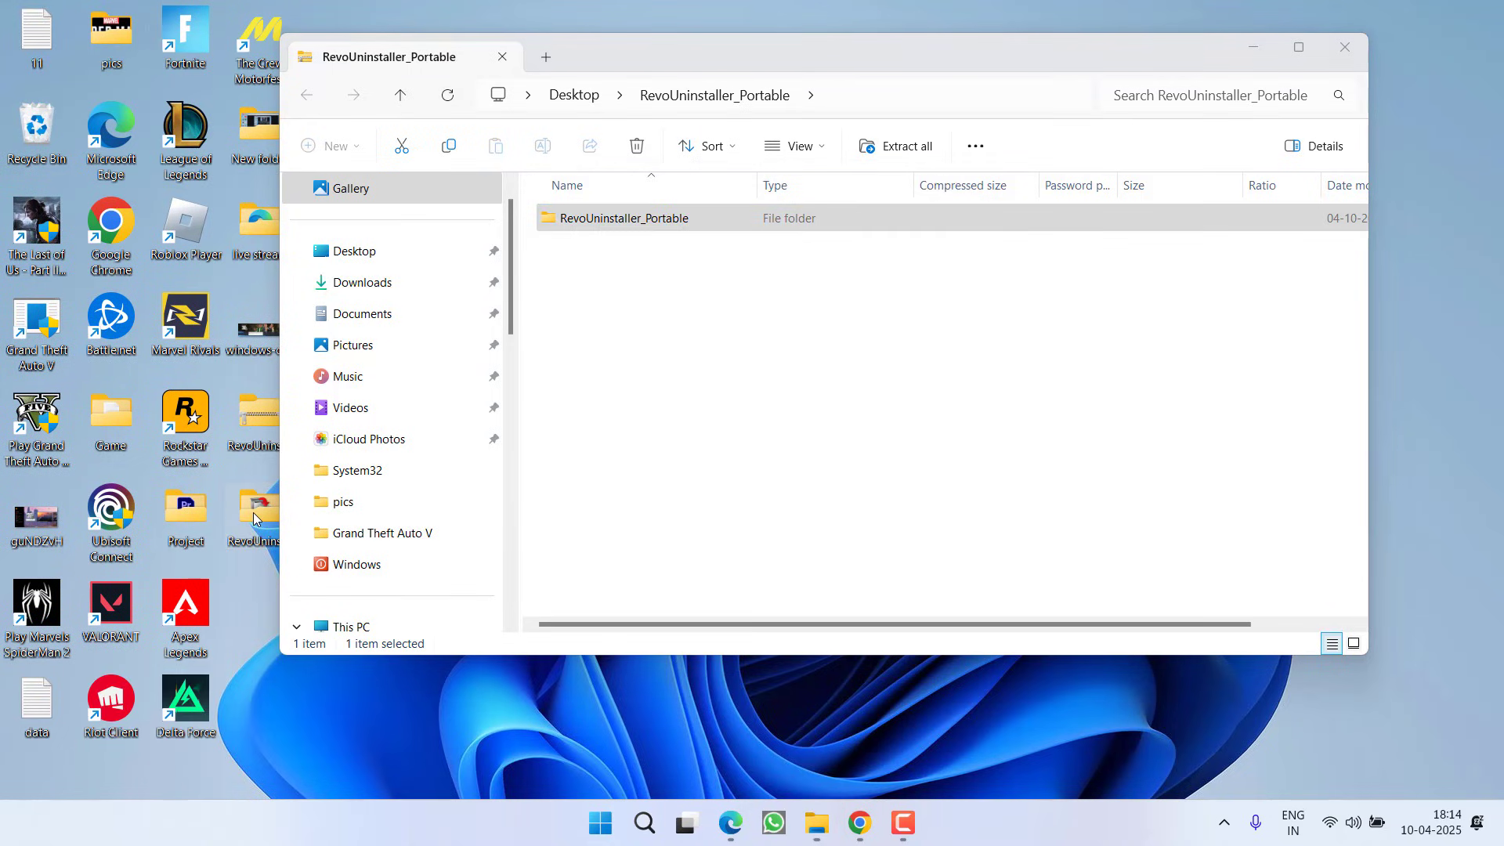
Run RevoUPort as administrator from the Desktop's RevoUninstaller_Portable folder.
{"action": "double_click", "coordinate": [250, 514]}
{"action": "right_click", "coordinate": [603, 407]}
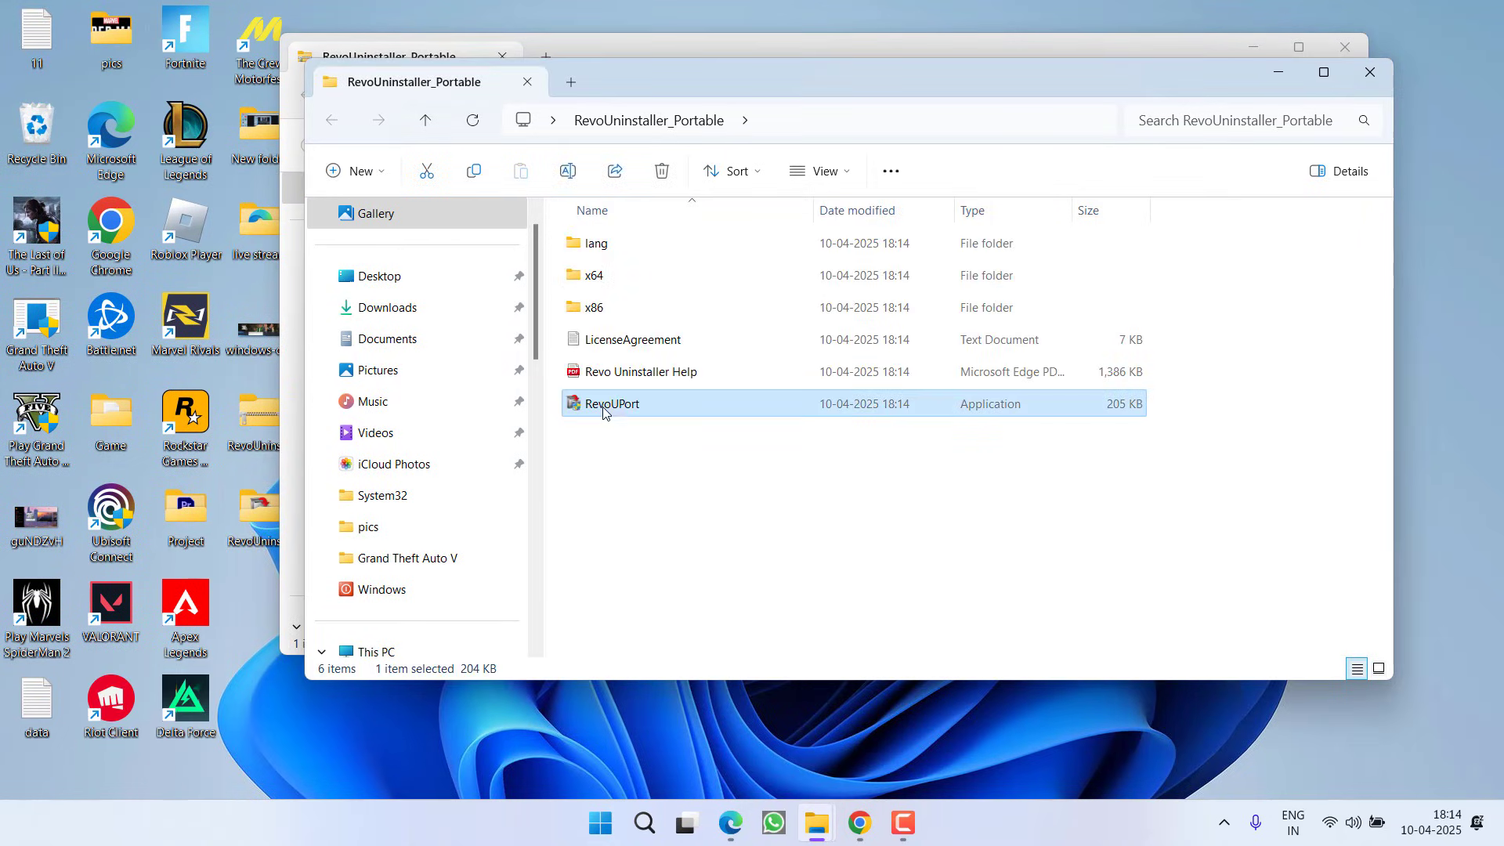
{"action": "left_click", "coordinate": [721, 474]}
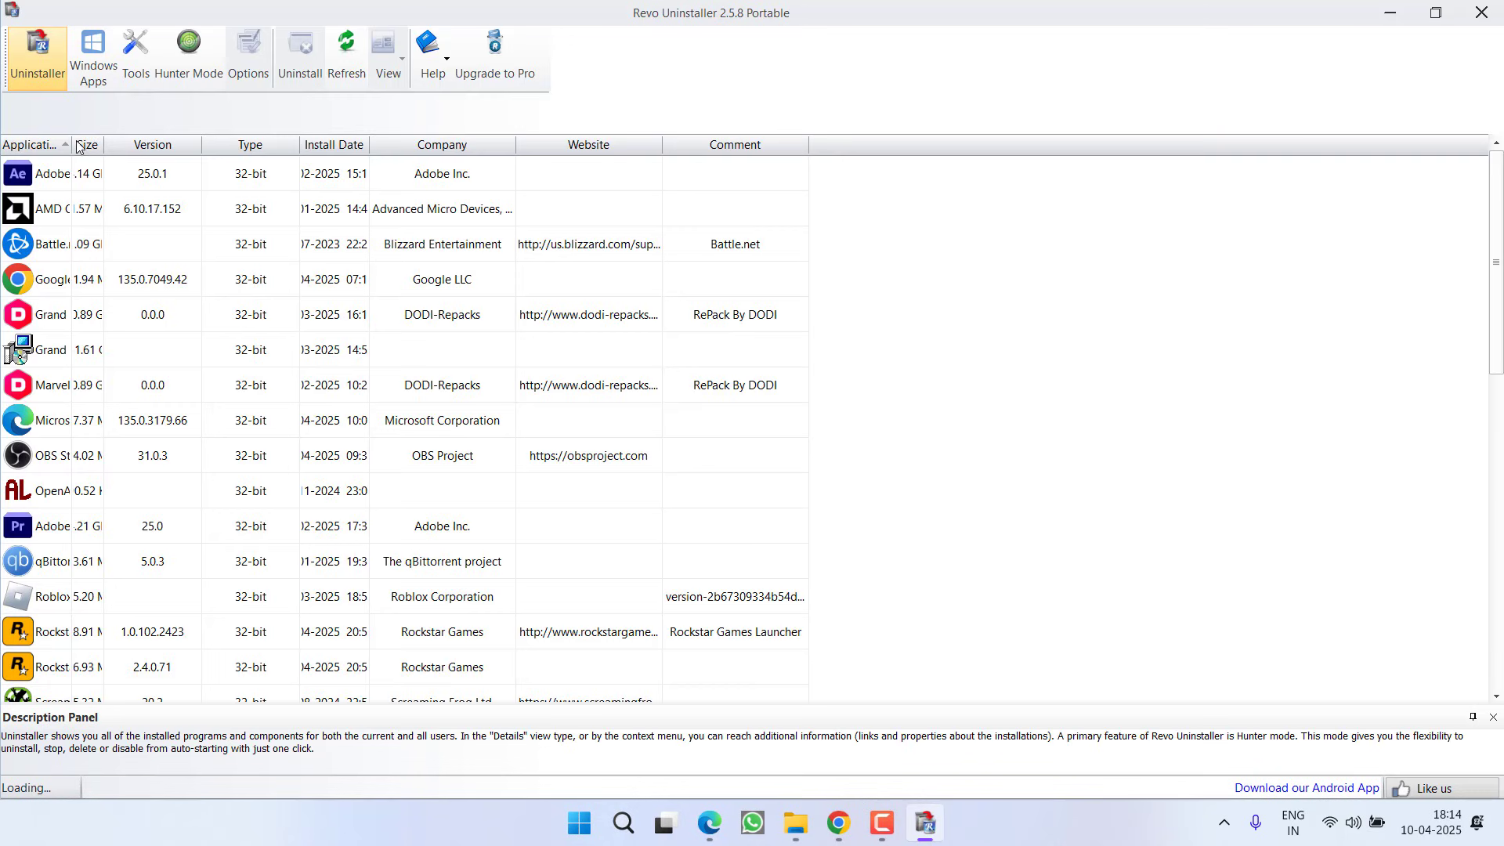
Widen the Application column and browse the list, selecting Rockstar Games Launcher and Rockstar Games SDK.
{"action": "left_click_drag", "start_coordinate": [70, 143], "coordinate": [579, 200]}
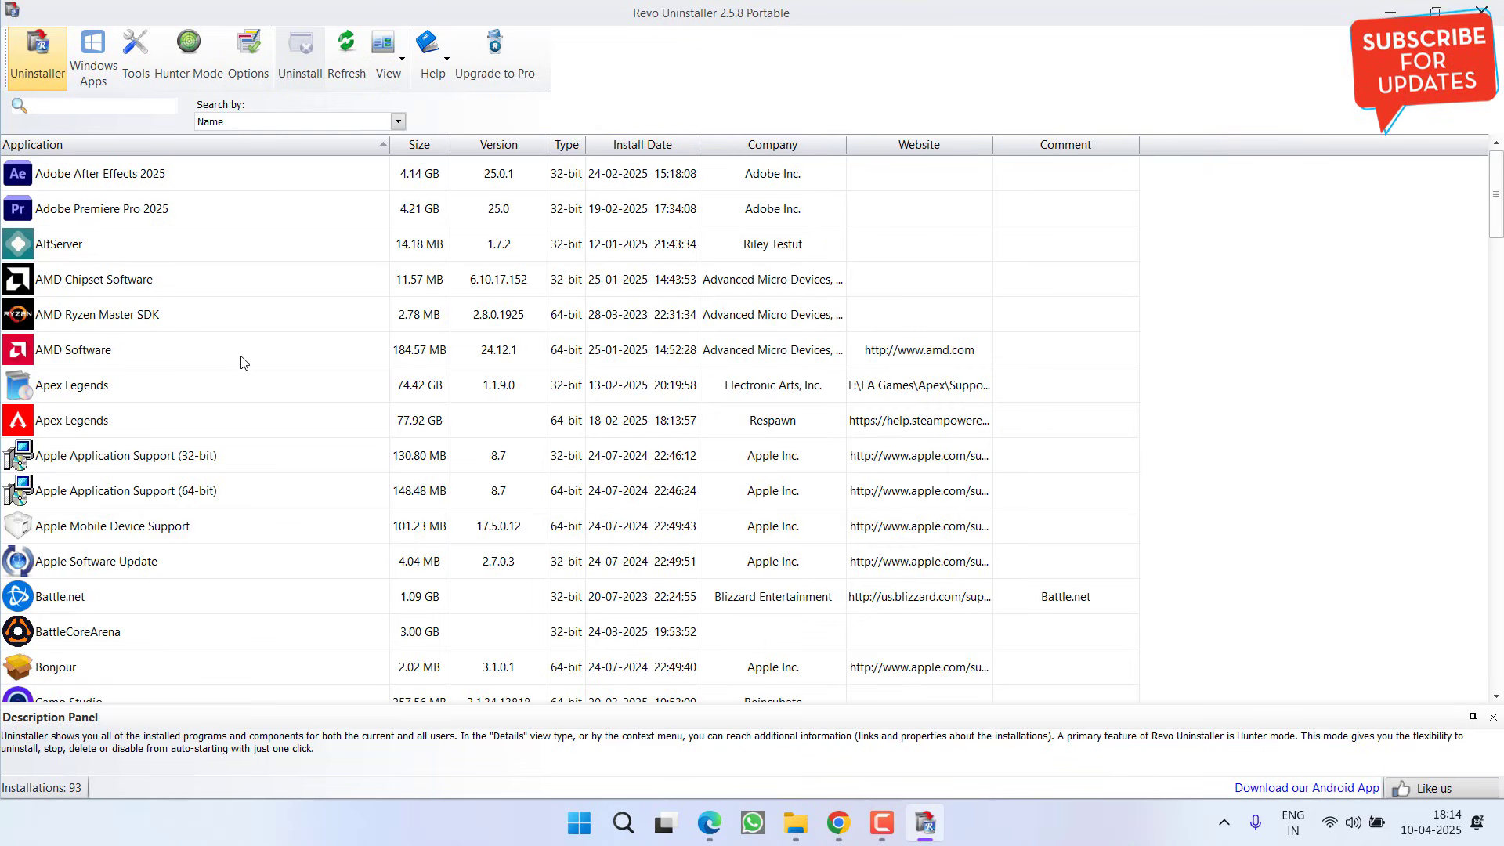
{"action": "scroll", "coordinate": [241, 362], "scroll_direction": "down", "scroll_amount": 15}
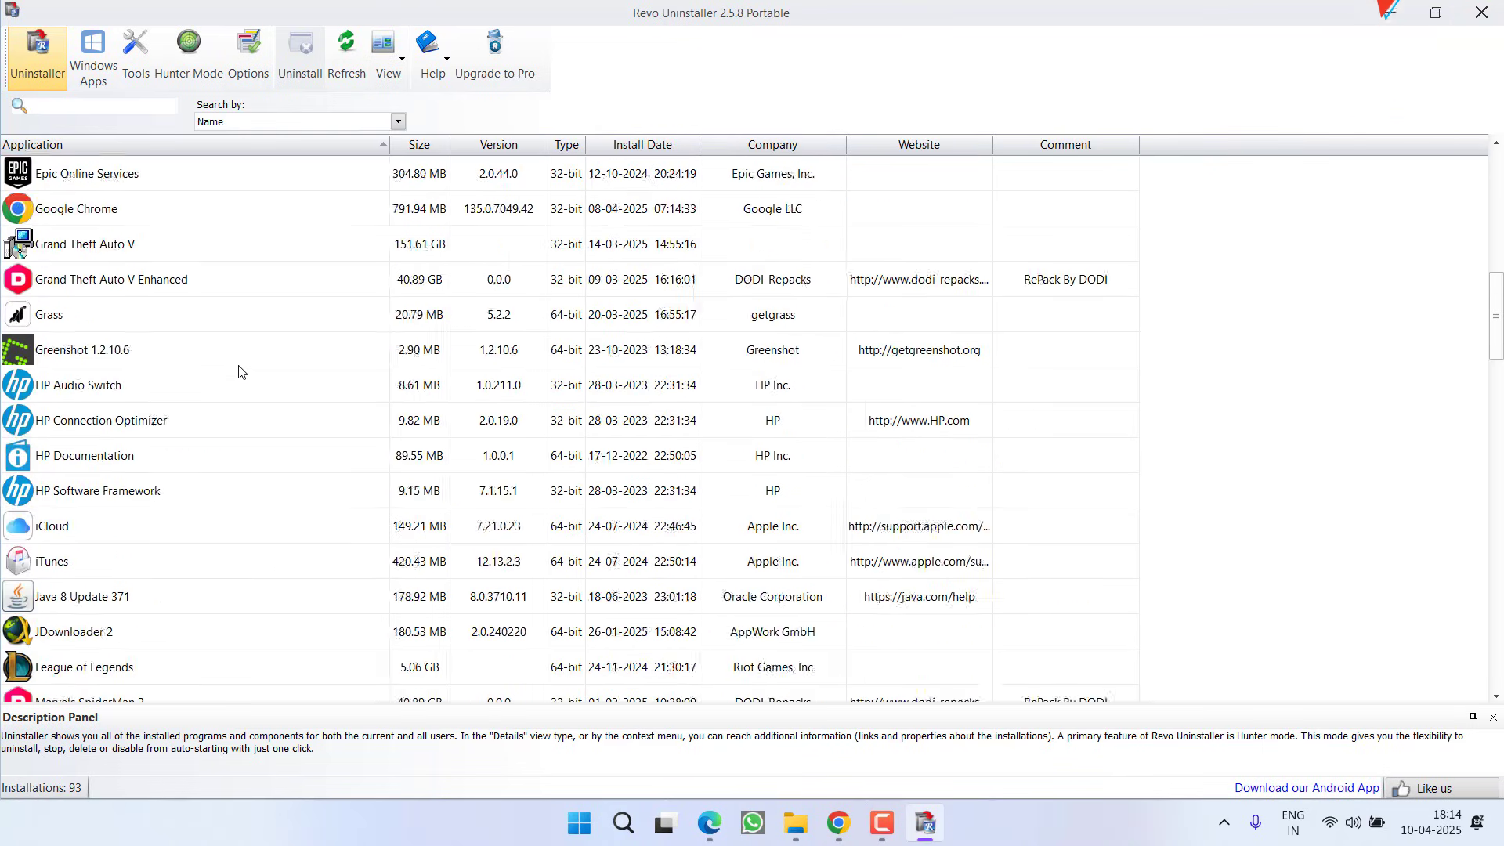
{"action": "scroll", "coordinate": [238, 378], "scroll_direction": "down", "scroll_amount": 15}
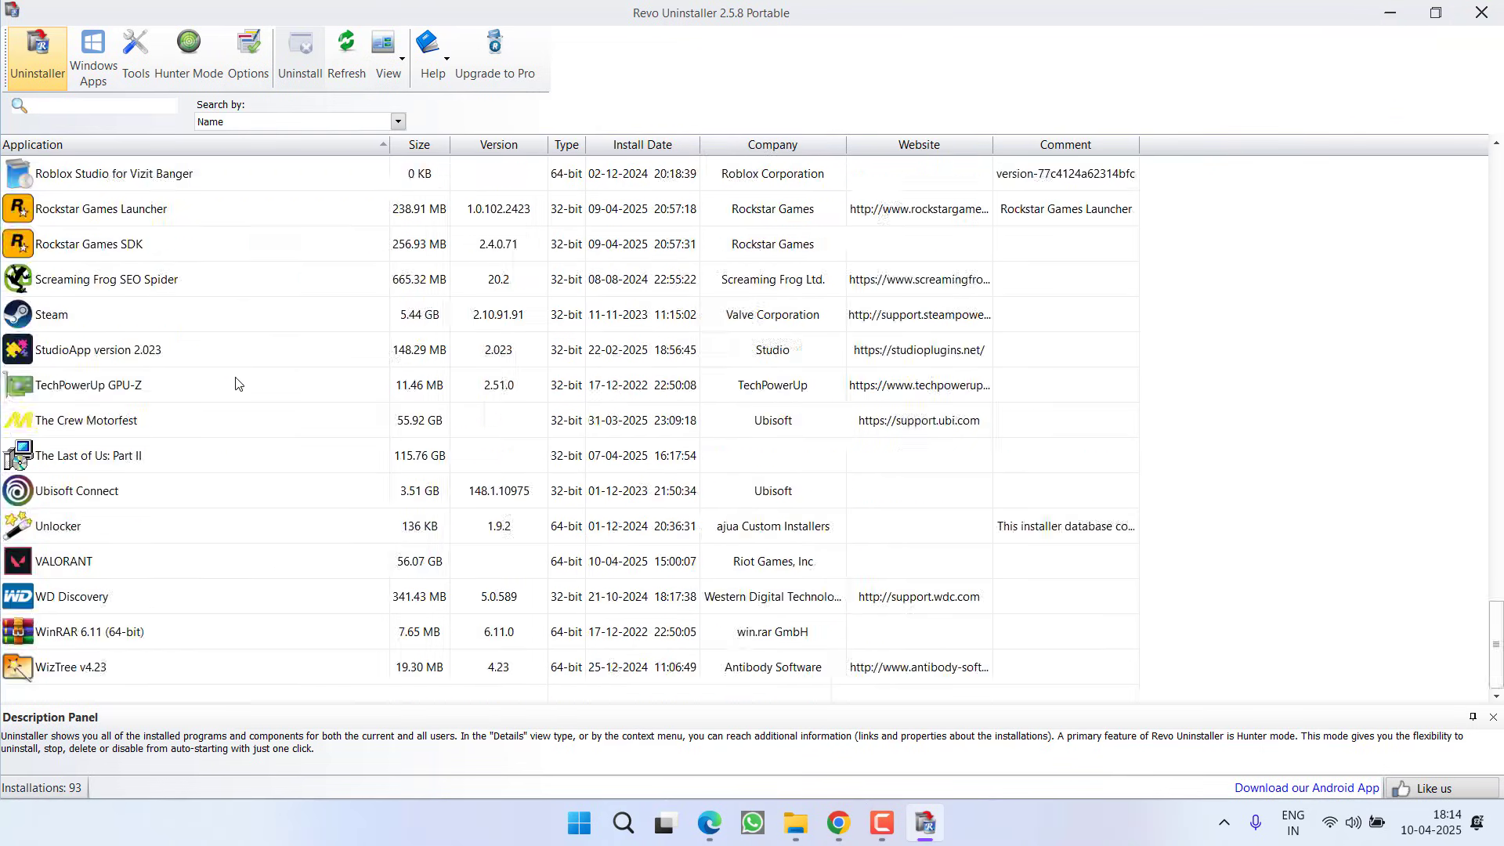
{"action": "scroll", "coordinate": [237, 383], "scroll_direction": "up", "scroll_amount": 2}
{"action": "left_click", "coordinate": [132, 428]}
{"action": "left_click", "coordinate": [113, 459]}
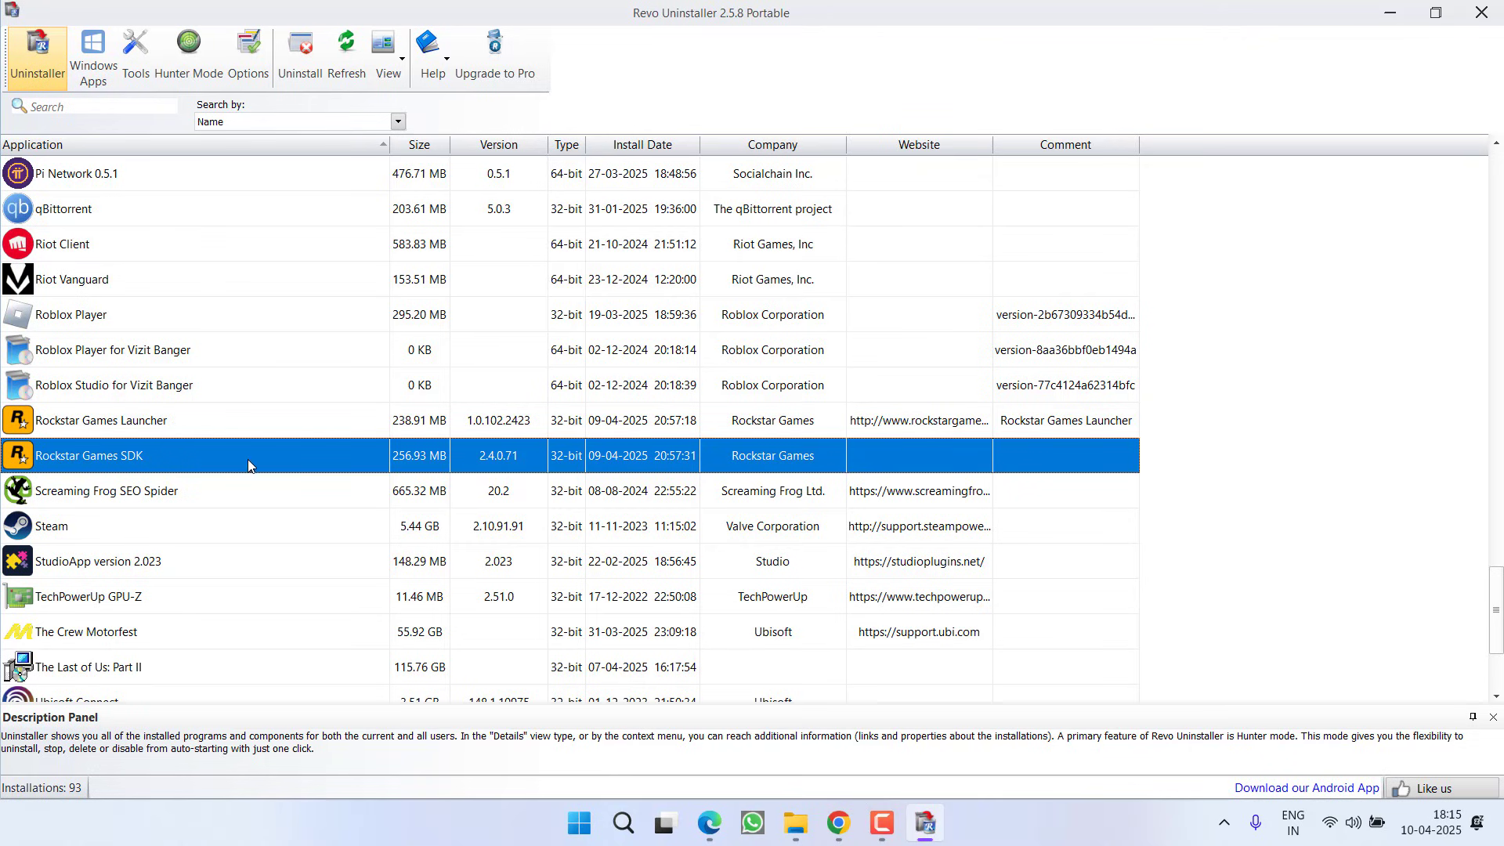
Close Revo Uninstaller, the RevoUninstaller_Portable folder window and the zip folder window.
{"action": "left_click", "coordinate": [1481, 12]}
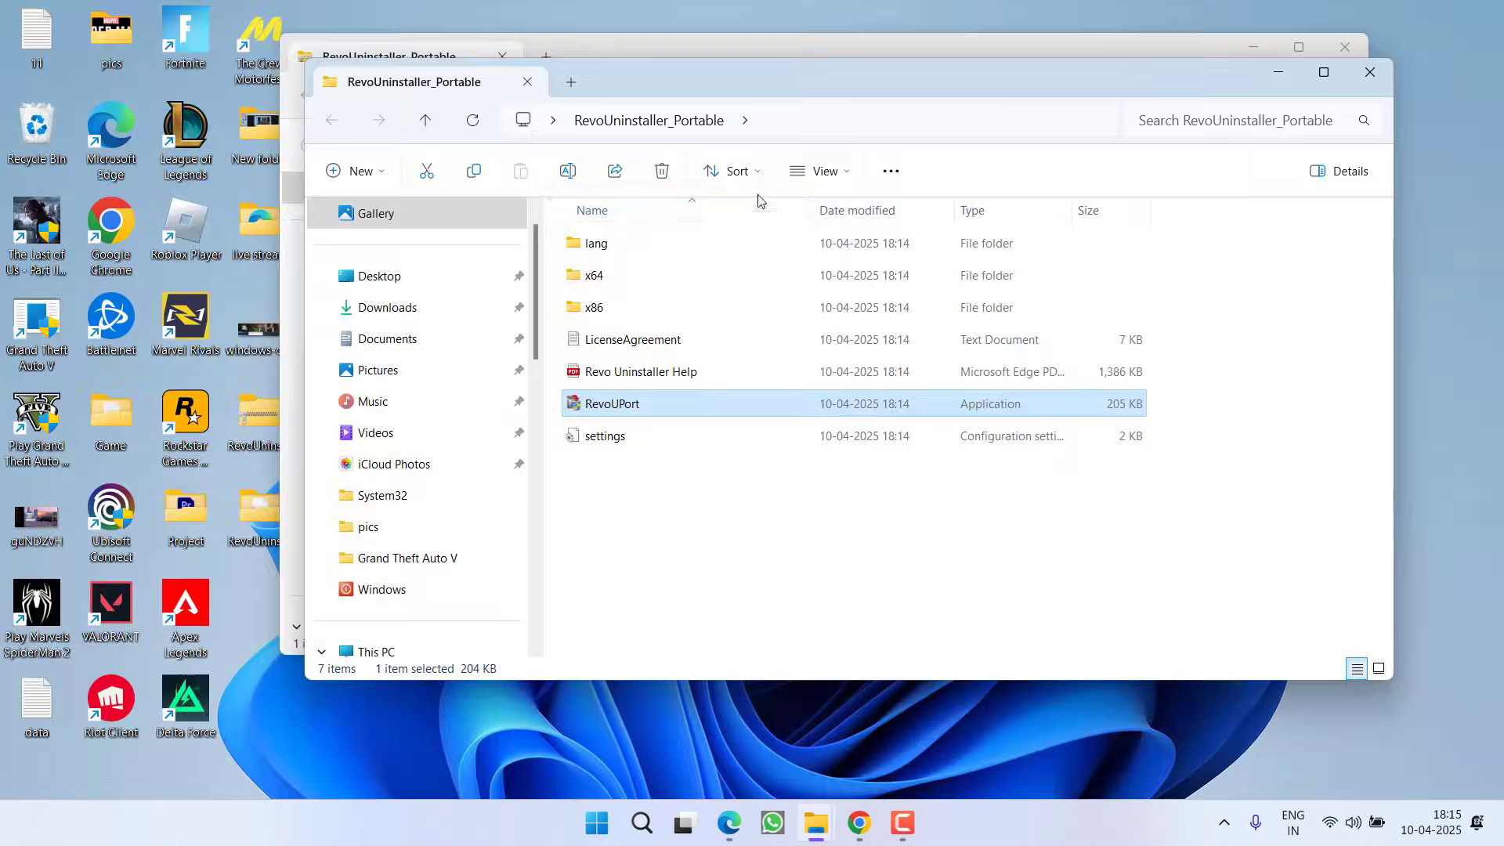
{"action": "left_click", "coordinate": [1369, 72]}
{"action": "left_click", "coordinate": [1344, 47]}
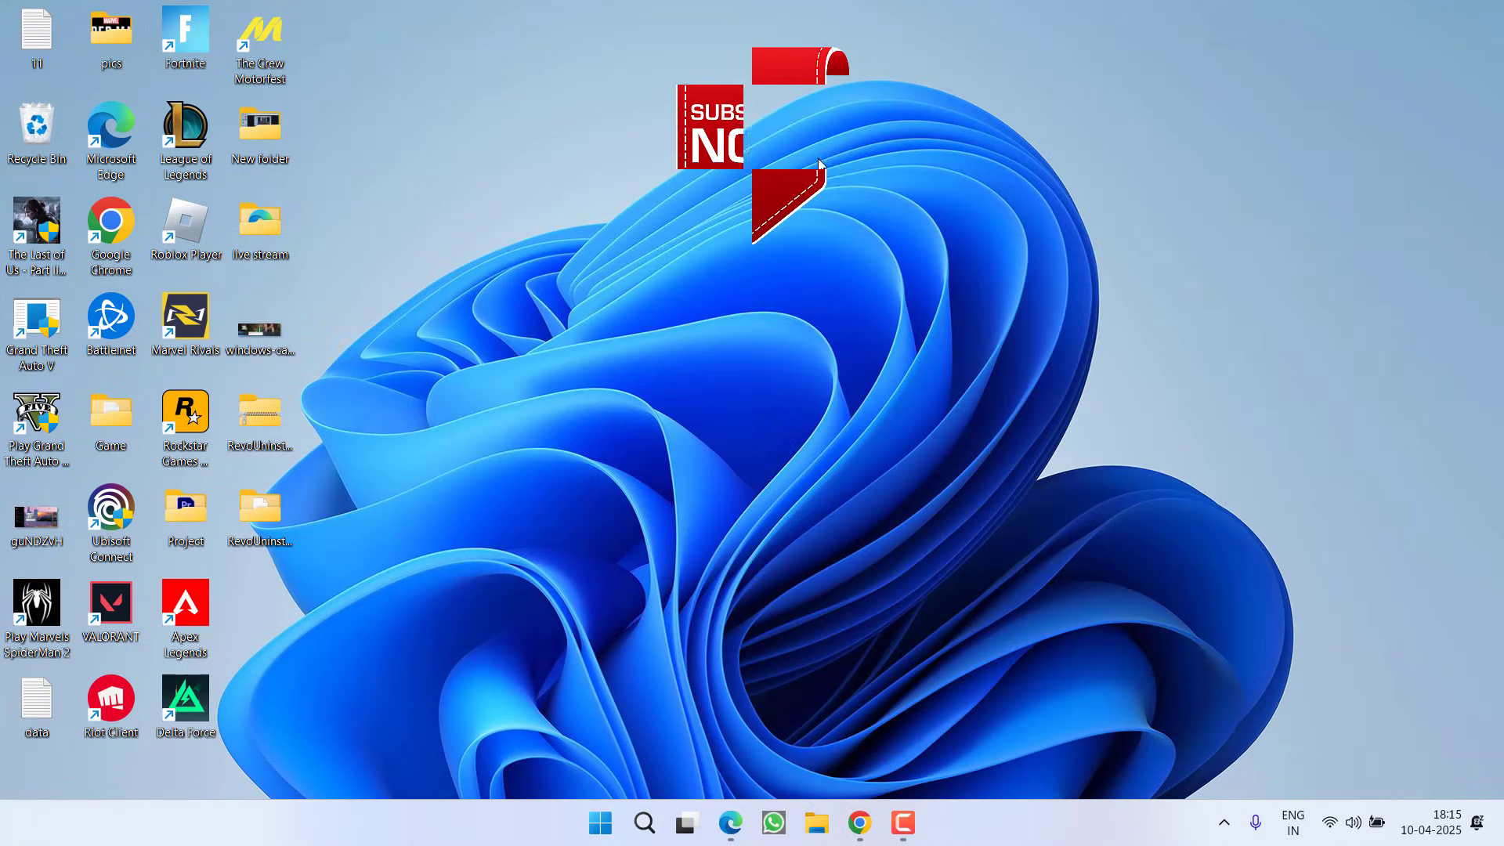